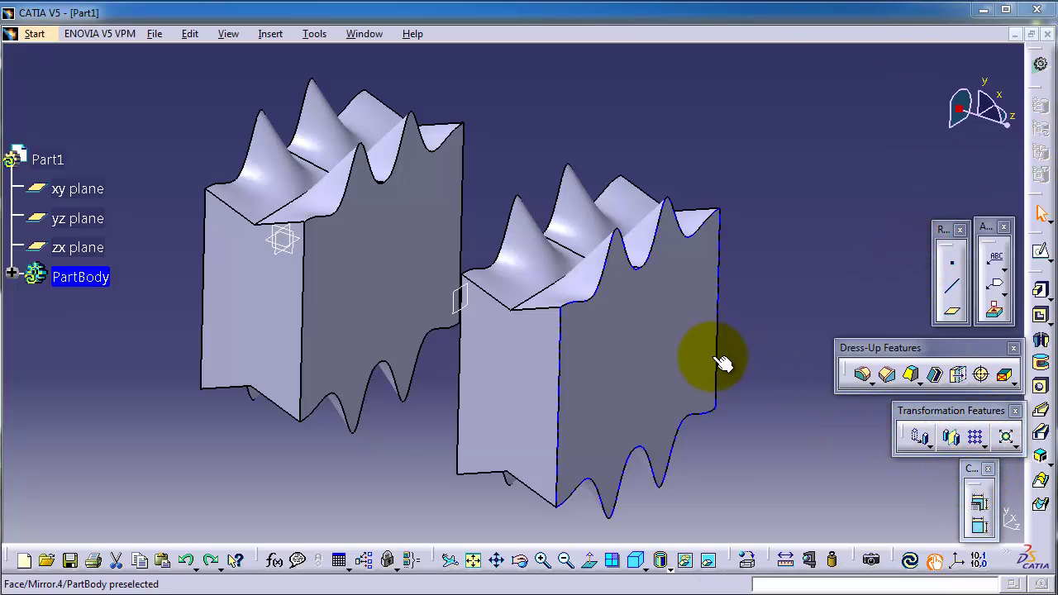
Start a 10 mm blind hole on the near block's front face, about 25 mm from its right edge, and open its positioning sketch.
middle_click_drag(751, 279, 716, 296)
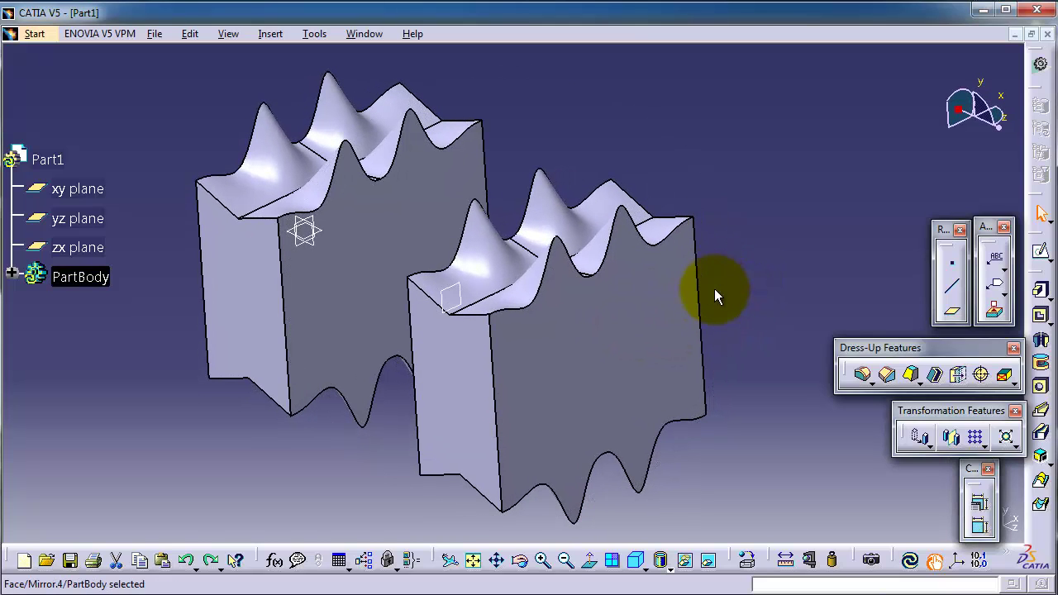
left_click(669, 281)
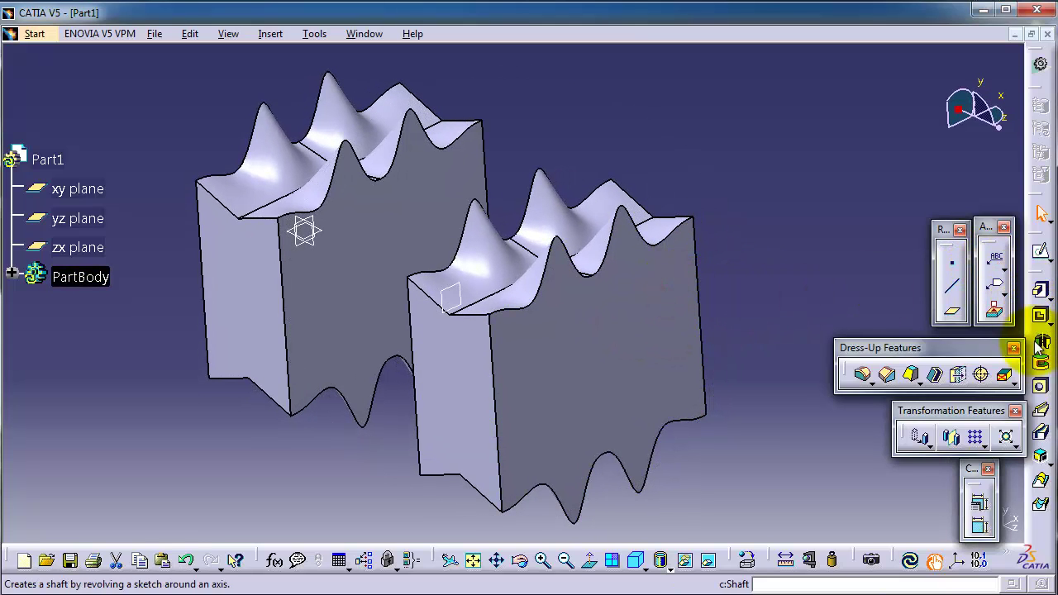
left_click(1044, 391)
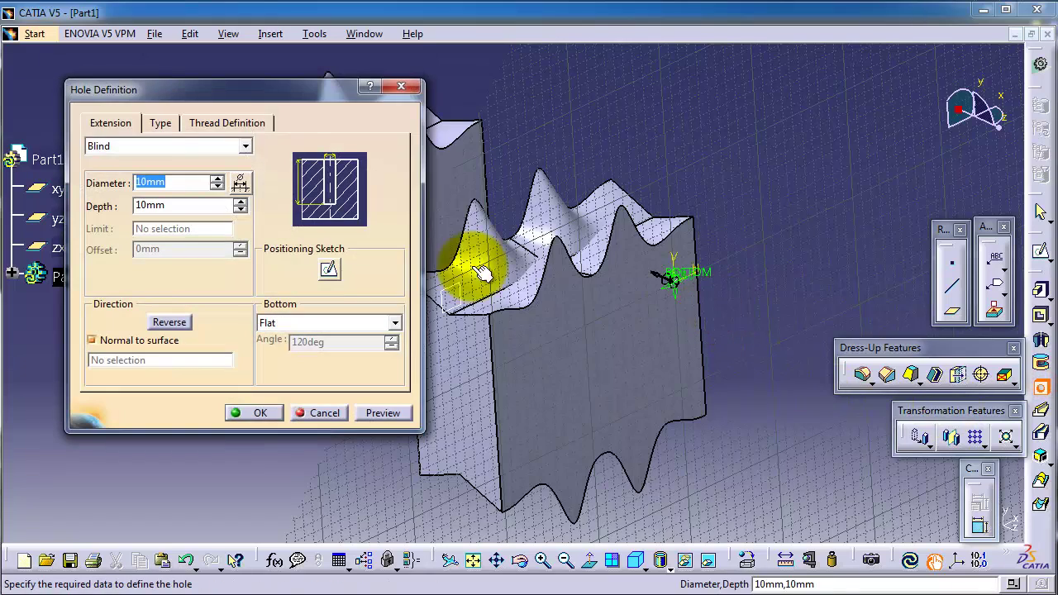
left_click_drag(186, 182, 141, 182)
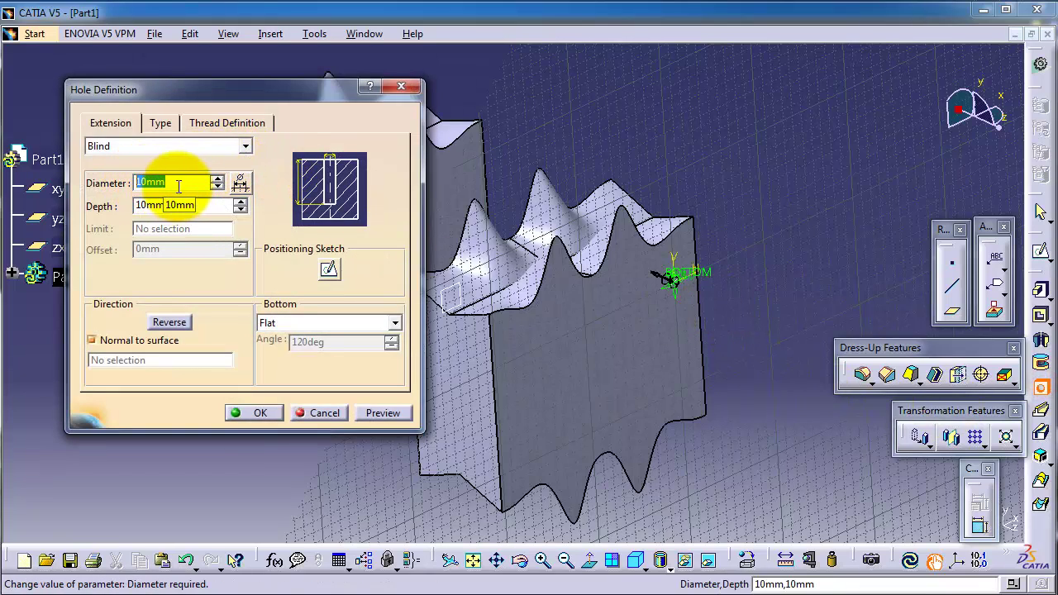
left_click(329, 269)
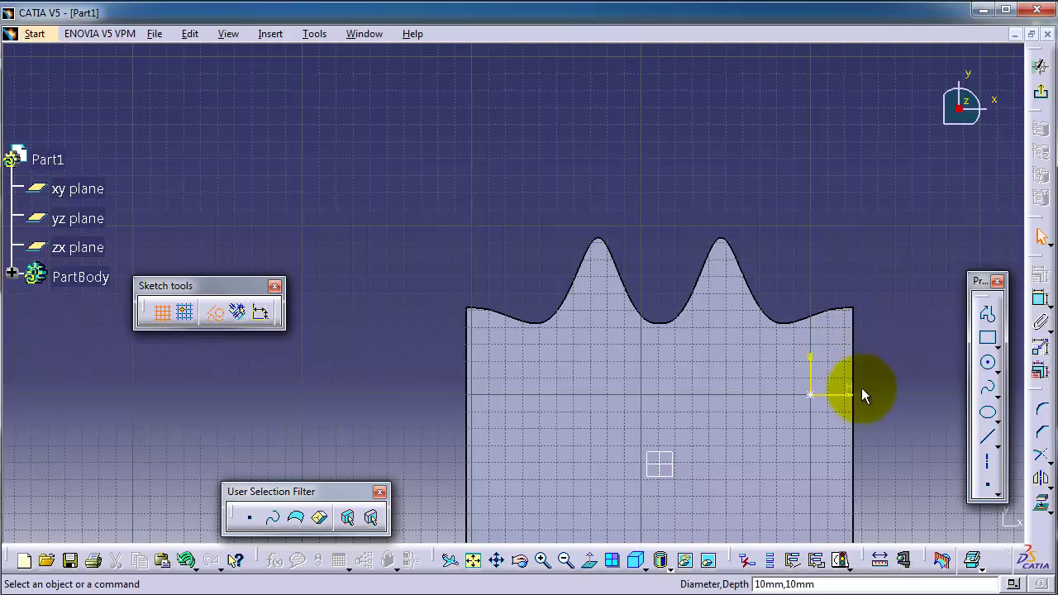
Constrain the hole's center point to 20 mm from the block's right vertical edge.
left_click(1039, 300)
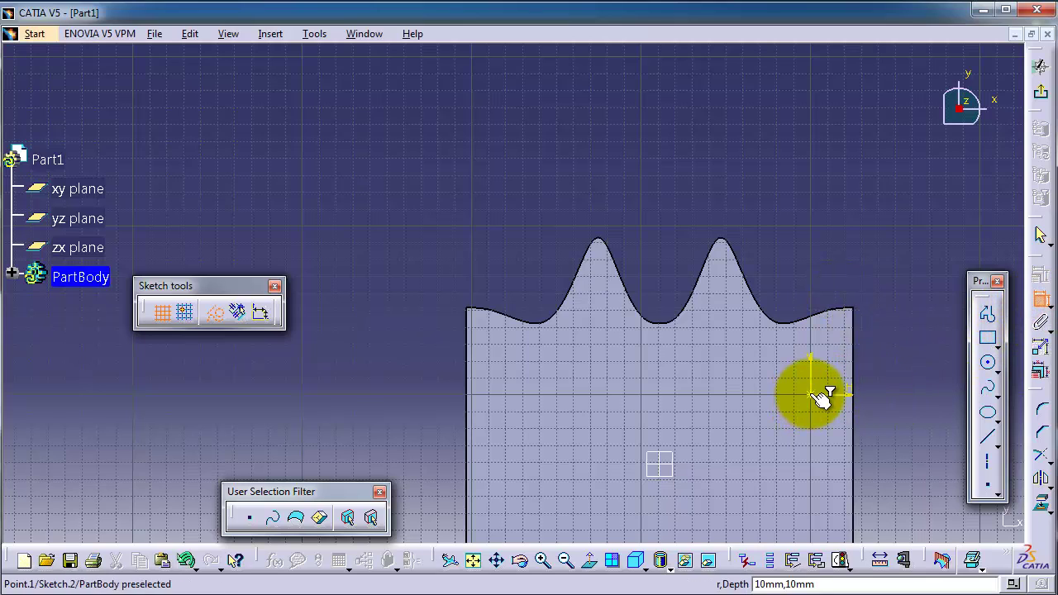
left_click(810, 395)
left_click(859, 405)
left_click(833, 251)
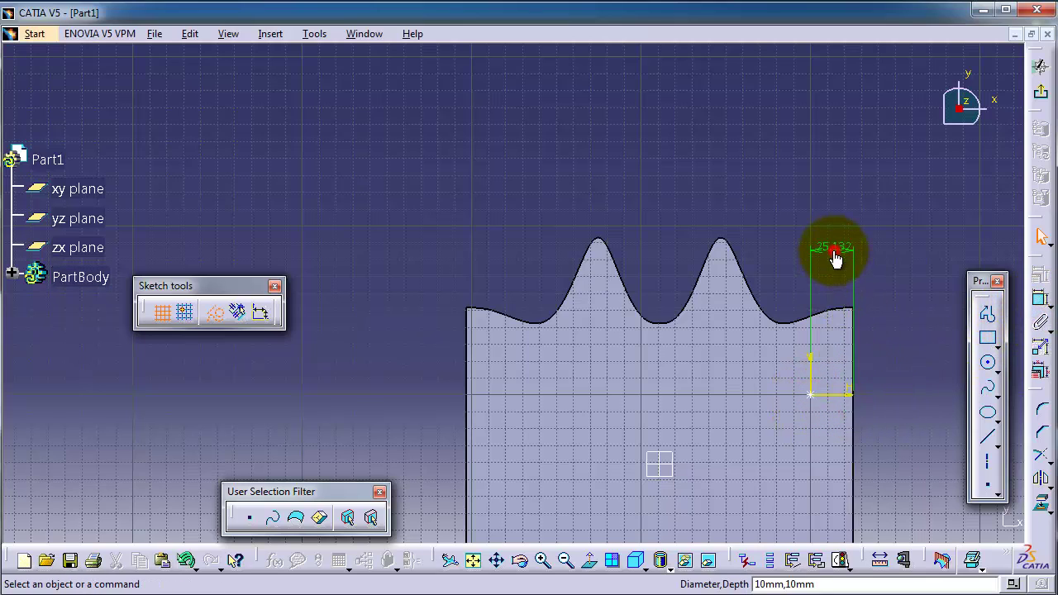
double_click(836, 255)
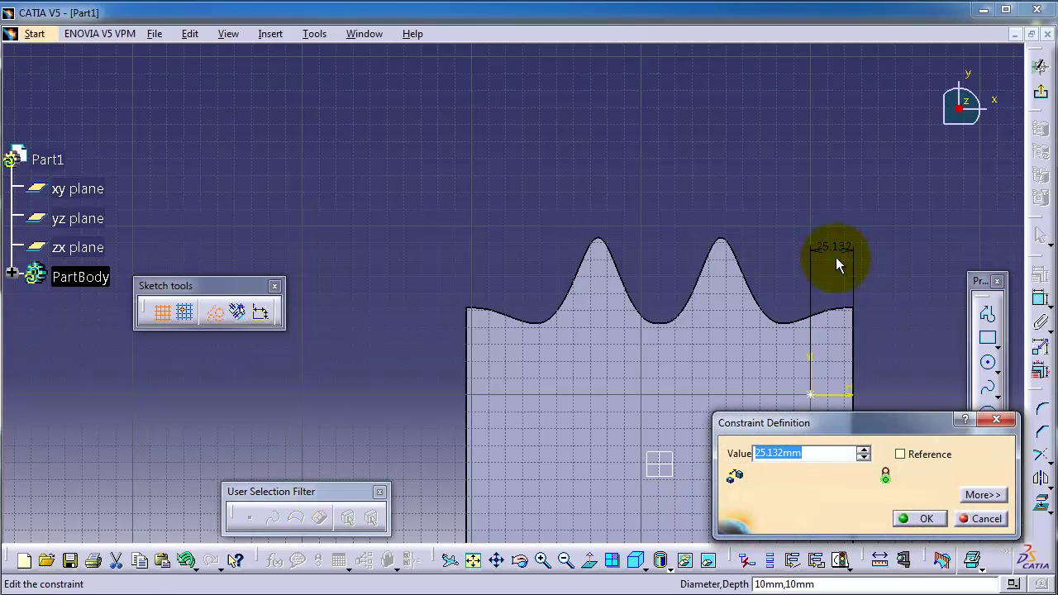
type("20")
key("Return")
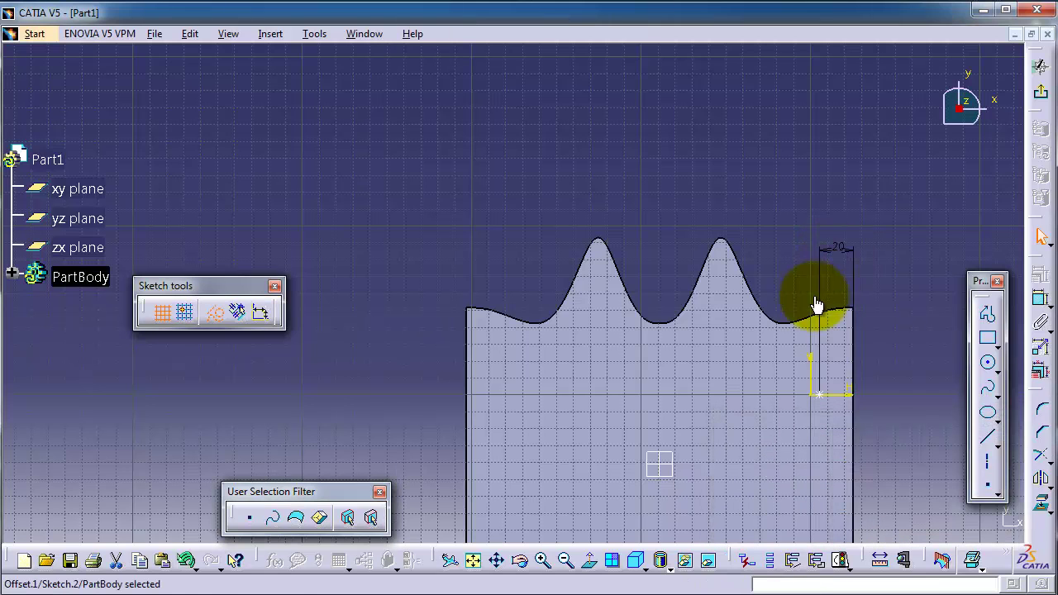
Constrain the hole's center point to 40 mm from the block's wavy upper edge and exit the positioning sketch.
middle_click_drag(883, 282, 800, 237)
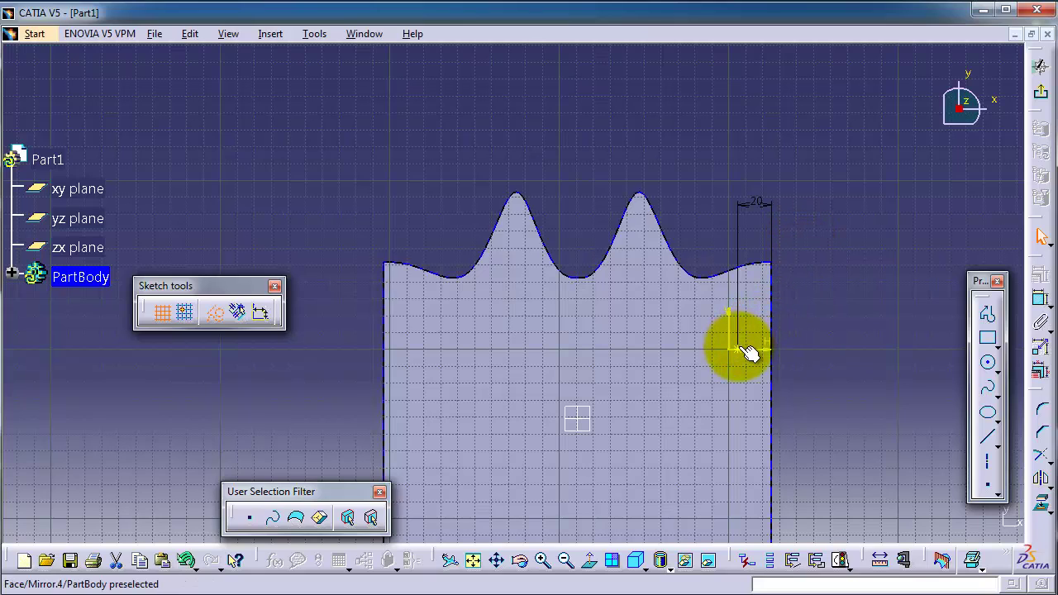
left_click(1044, 306)
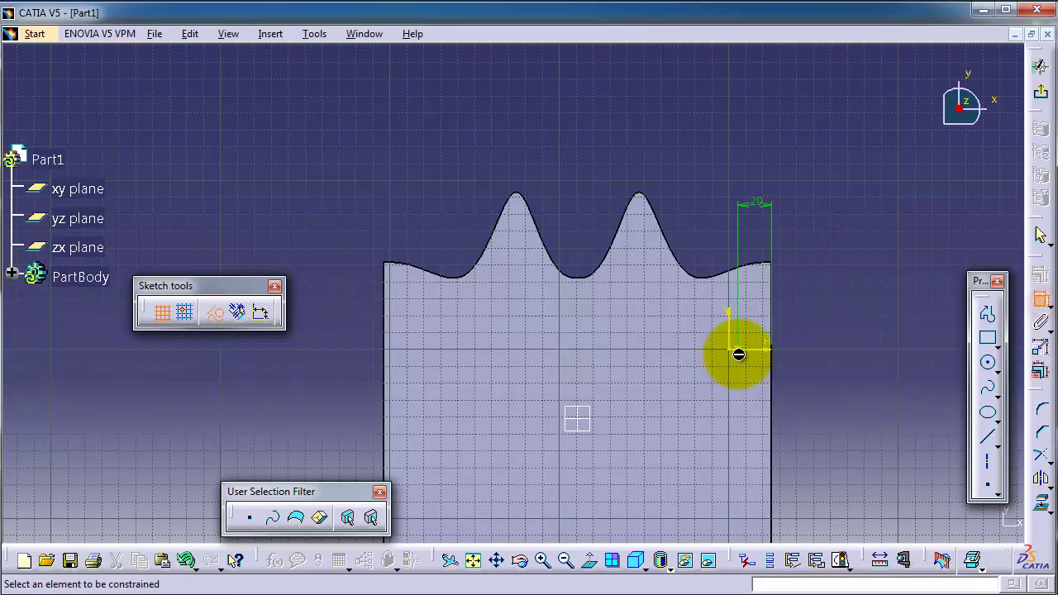
left_click(748, 353)
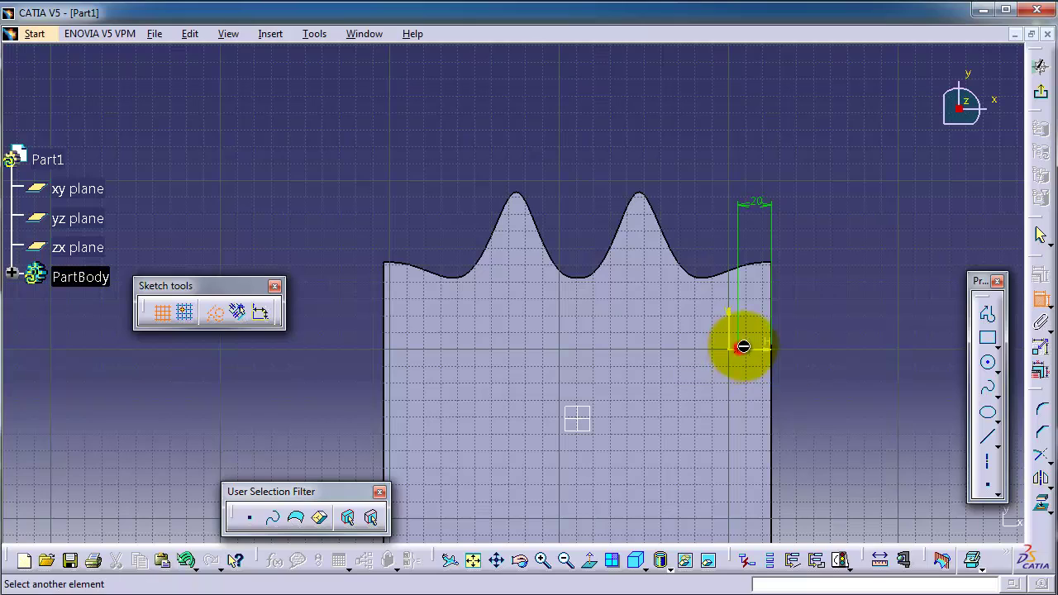
left_click(772, 266)
left_click(823, 266)
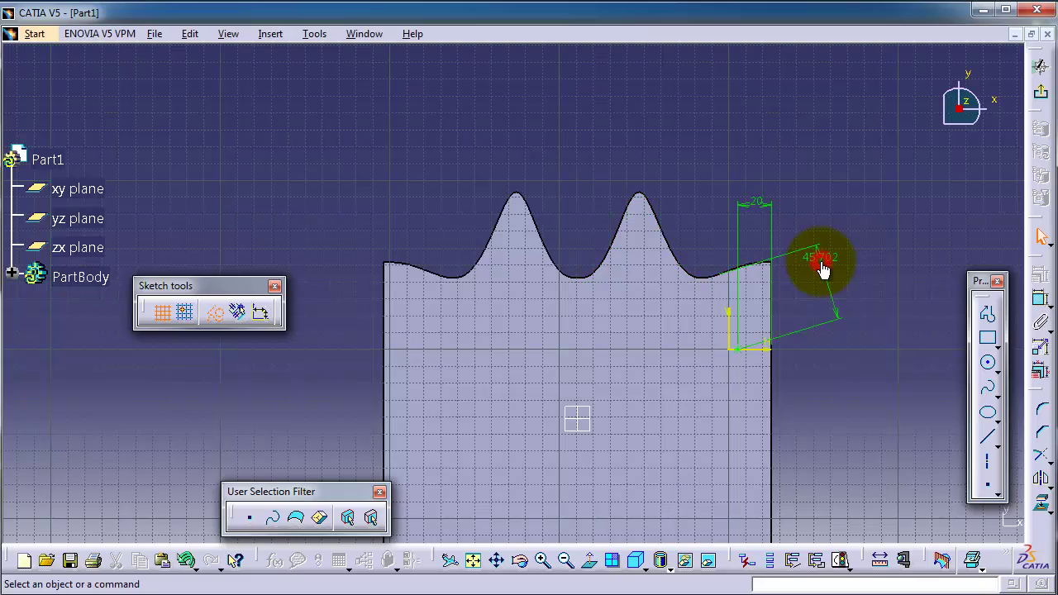
double_click(821, 265)
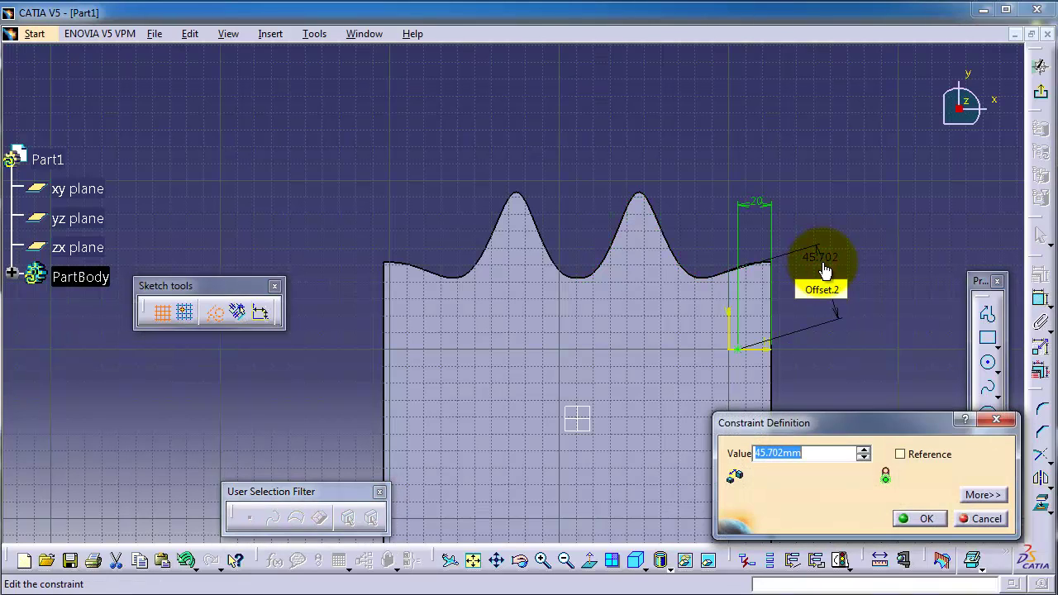
type("40")
left_click(916, 518)
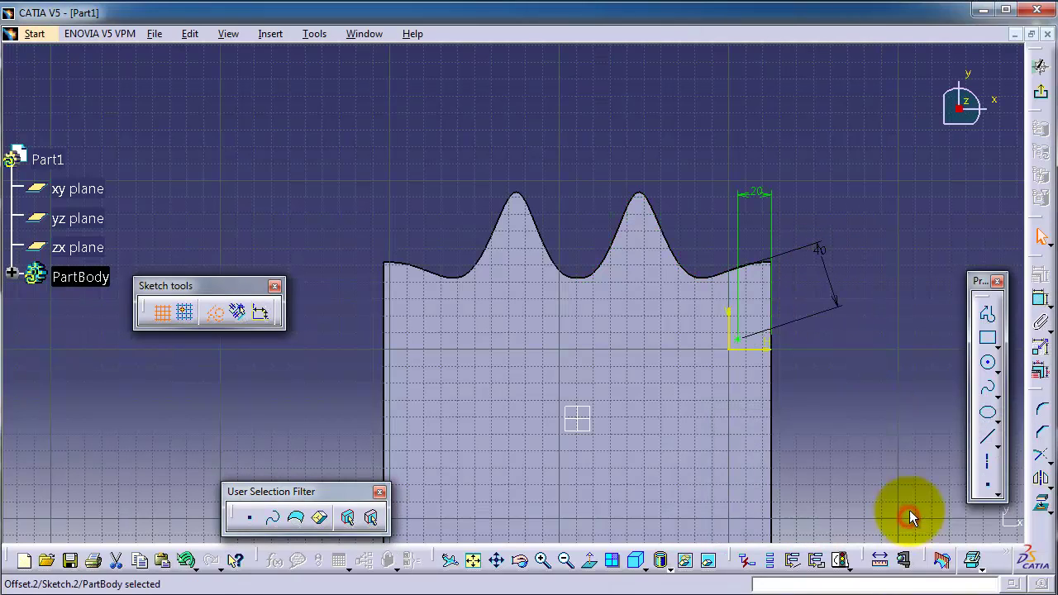
left_click(1040, 92)
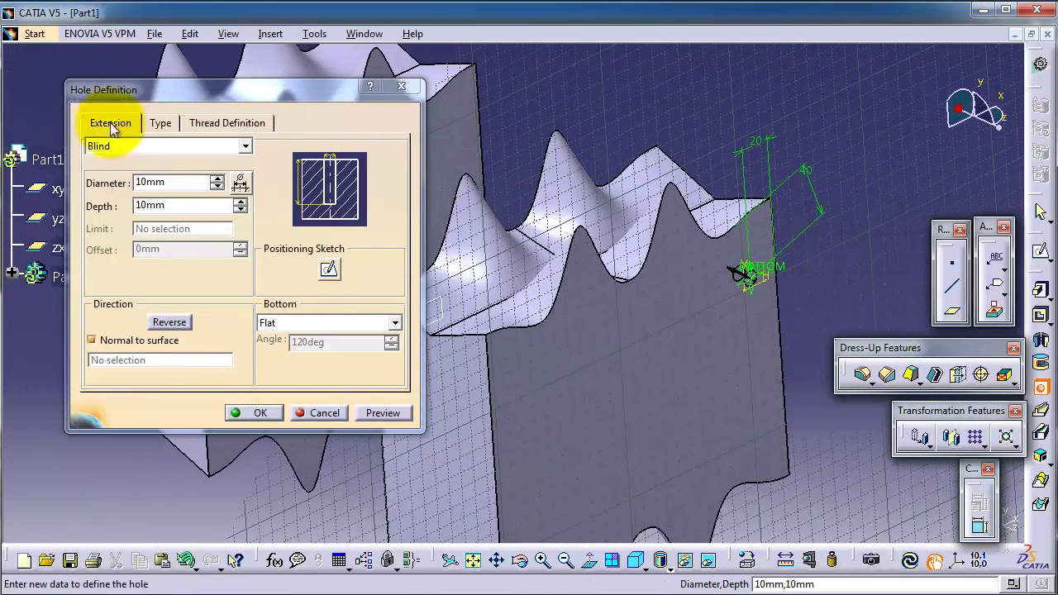
Try the Up To Next extension for the hole.
left_click(138, 147)
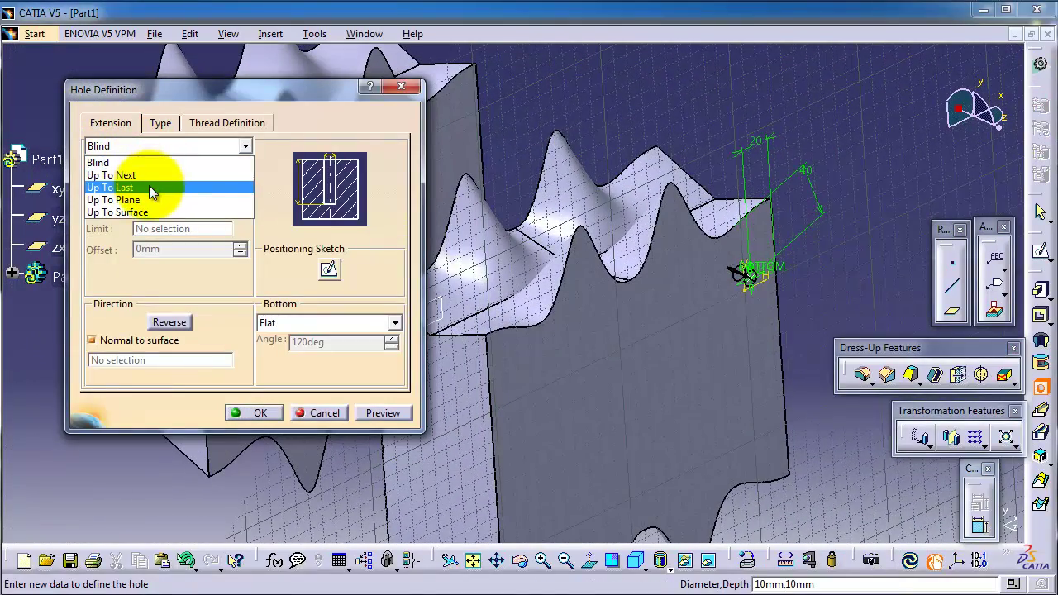
left_click(148, 174)
middle_click_drag(709, 189, 683, 160)
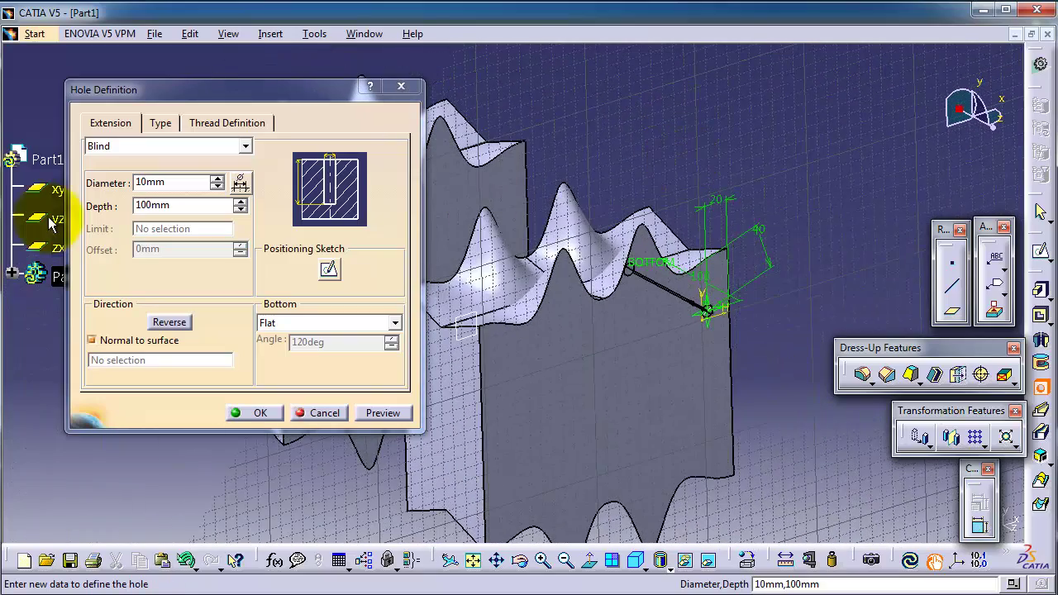
Set the hole's extension to Up To Last and preview the bore through both blocks.
left_click(157, 145)
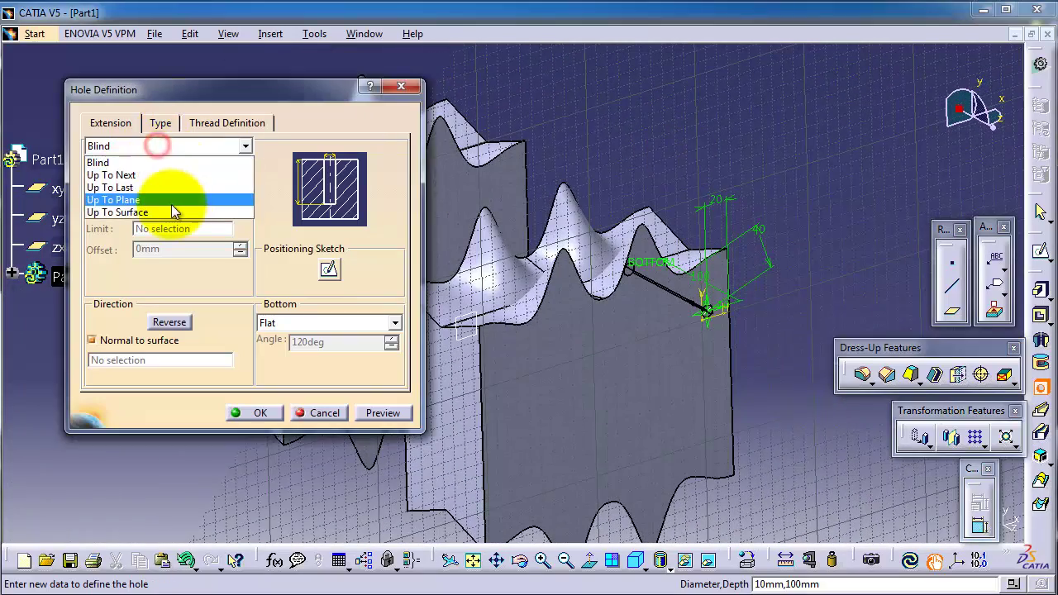
left_click(110, 187)
middle_click_drag(517, 157, 609, 237)
middle_click_drag(520, 165, 673, 342)
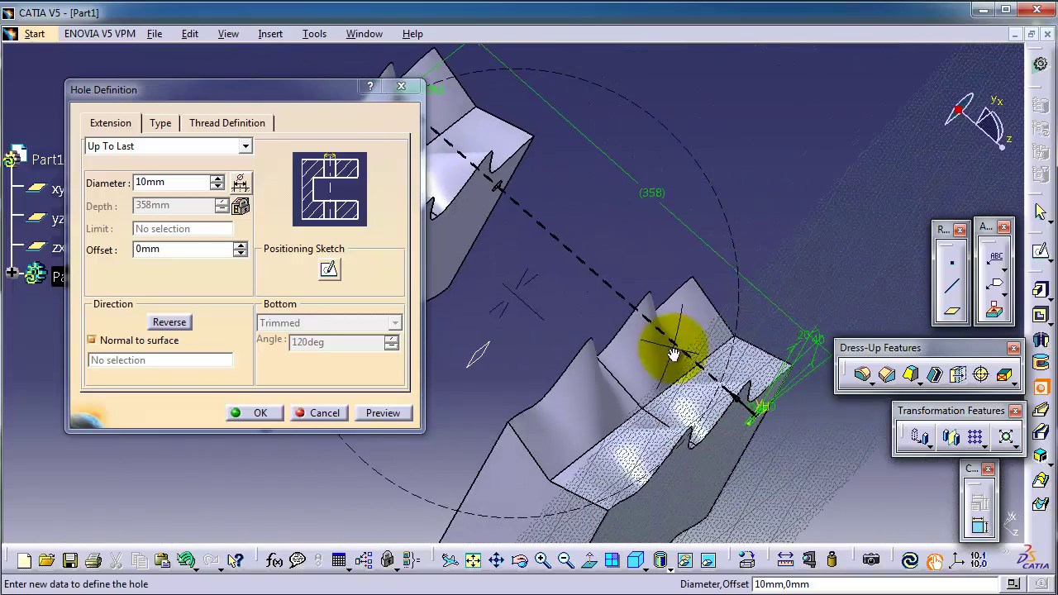
left_click(381, 414)
middle_click_drag(497, 313, 769, 318)
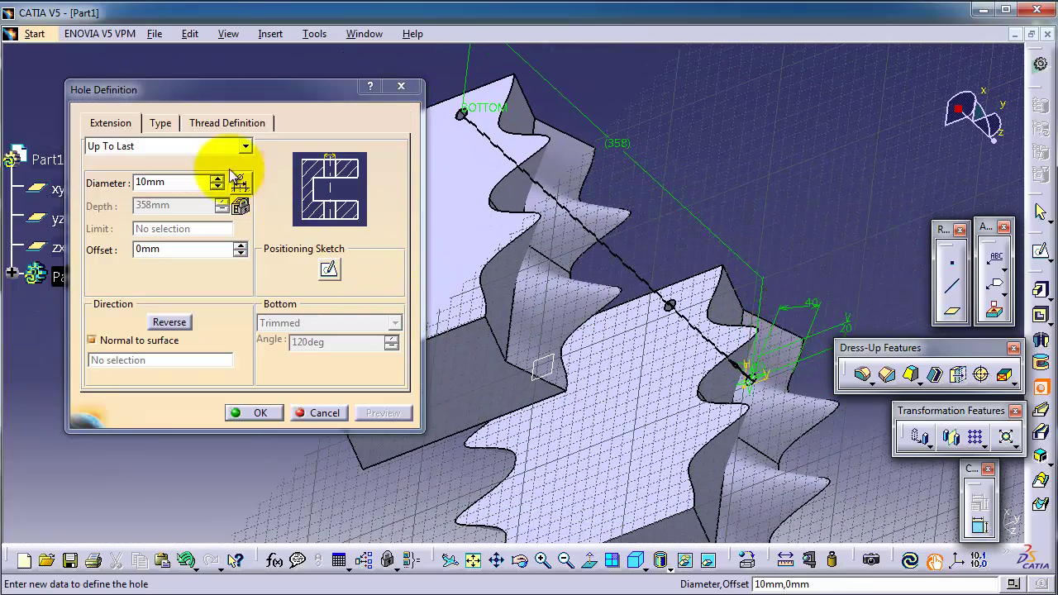
Switch the hole's extension to Up To Next and preview it.
left_click(207, 149)
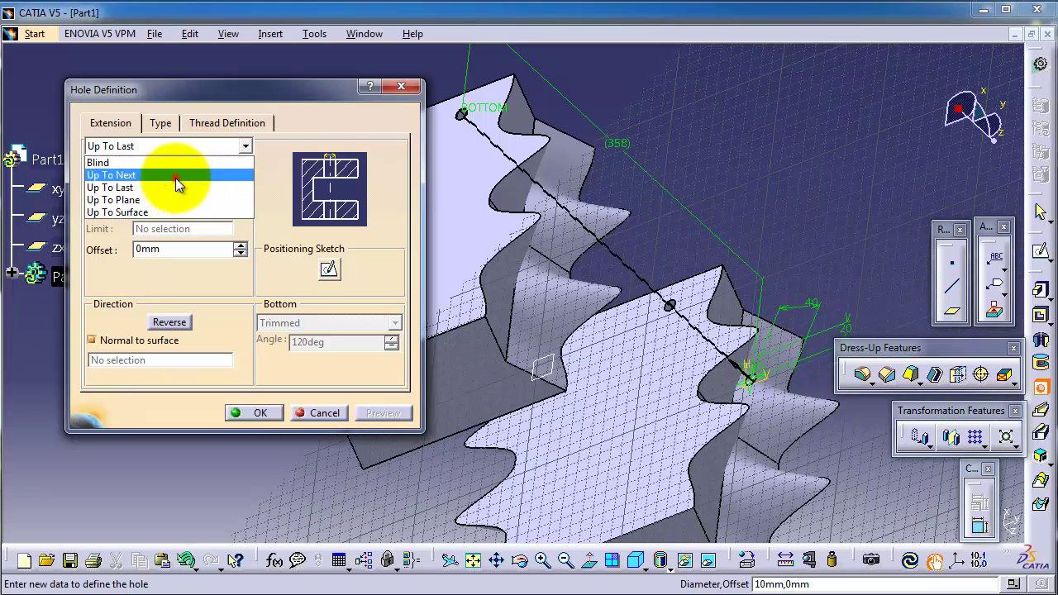
left_click(176, 174)
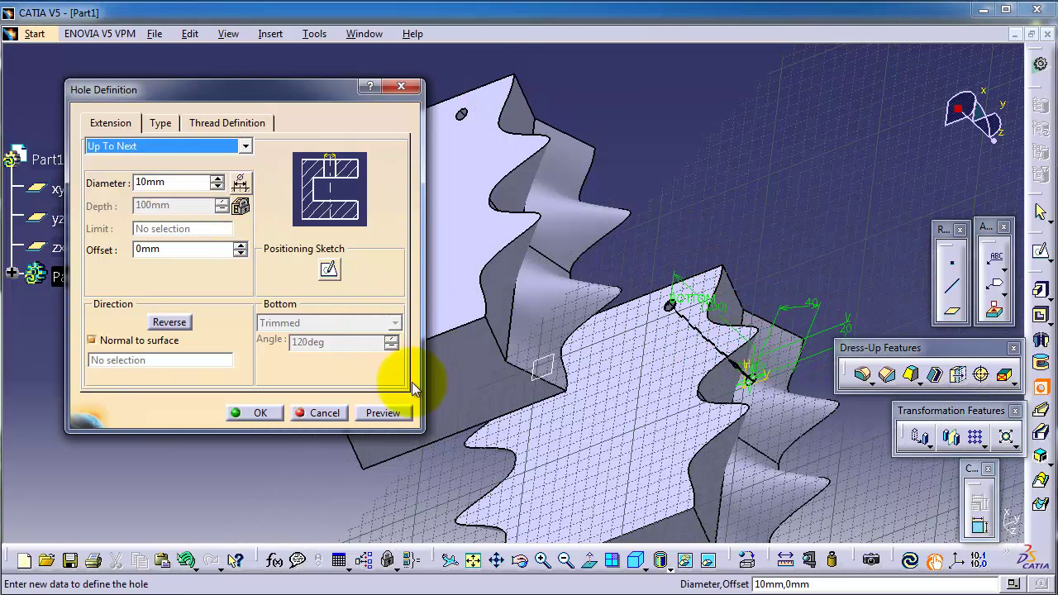
left_click(396, 416)
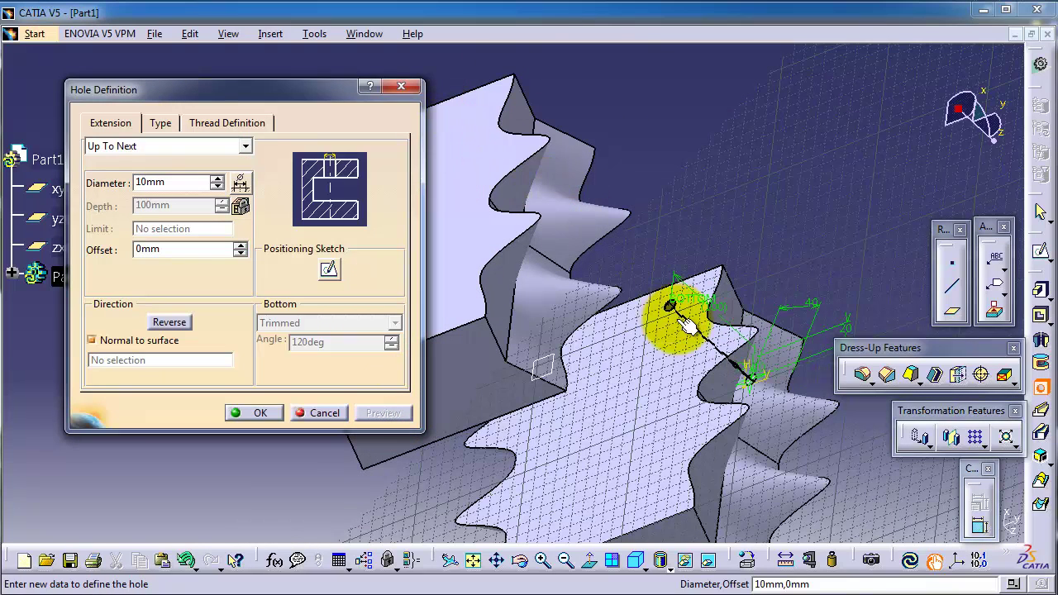
Set the hole's extension back to Up To Last, preview it and create the 10 mm hole.
left_click(115, 146)
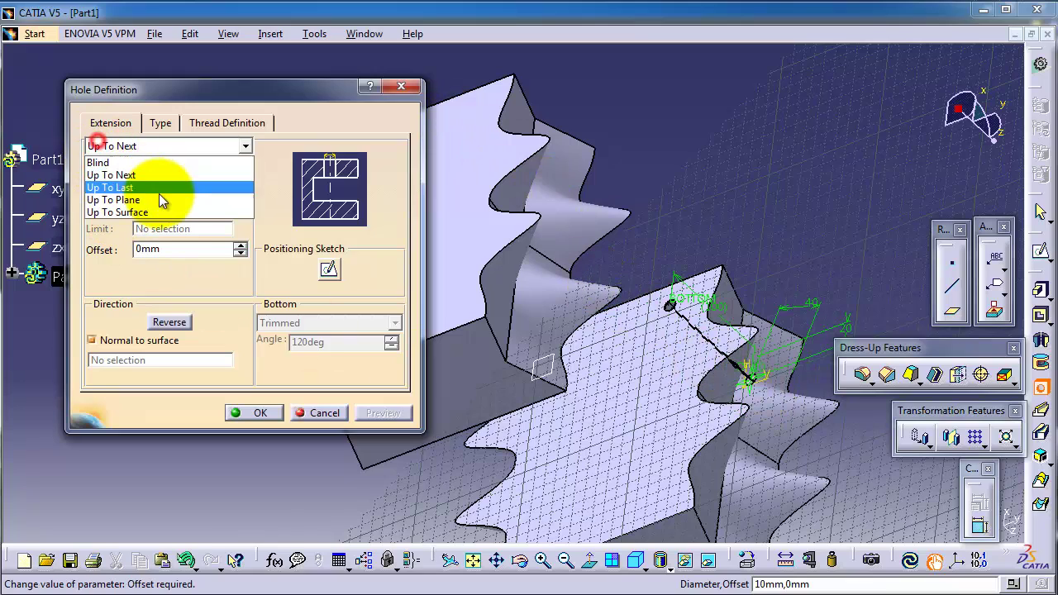
left_click(151, 189)
left_click(375, 413)
left_click(252, 412)
Select the new hole on the block's front face.
middle_click_drag(610, 378, 406, 237)
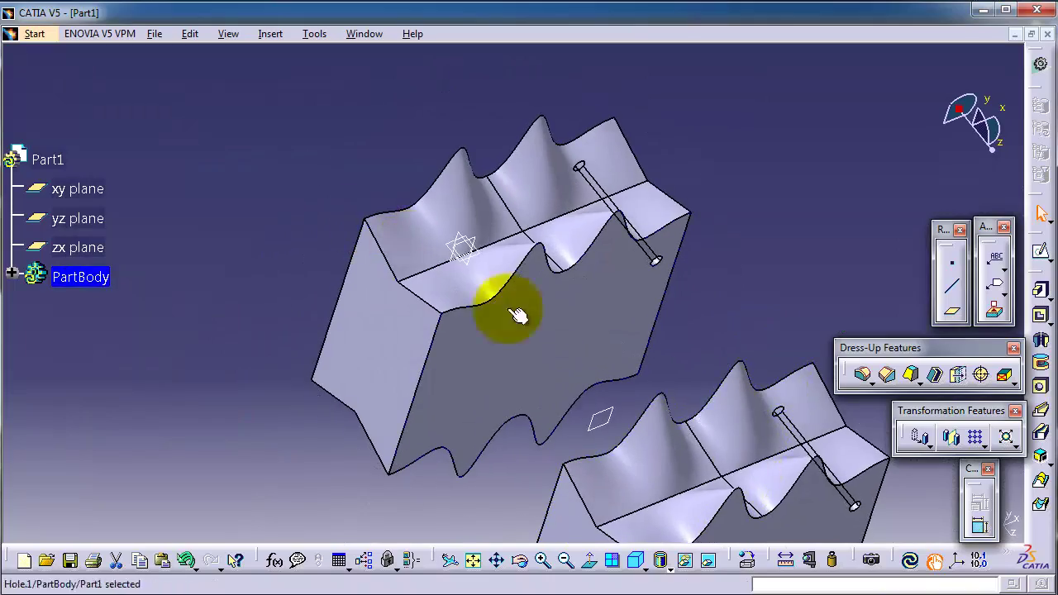
middle_click_drag(756, 471, 545, 257)
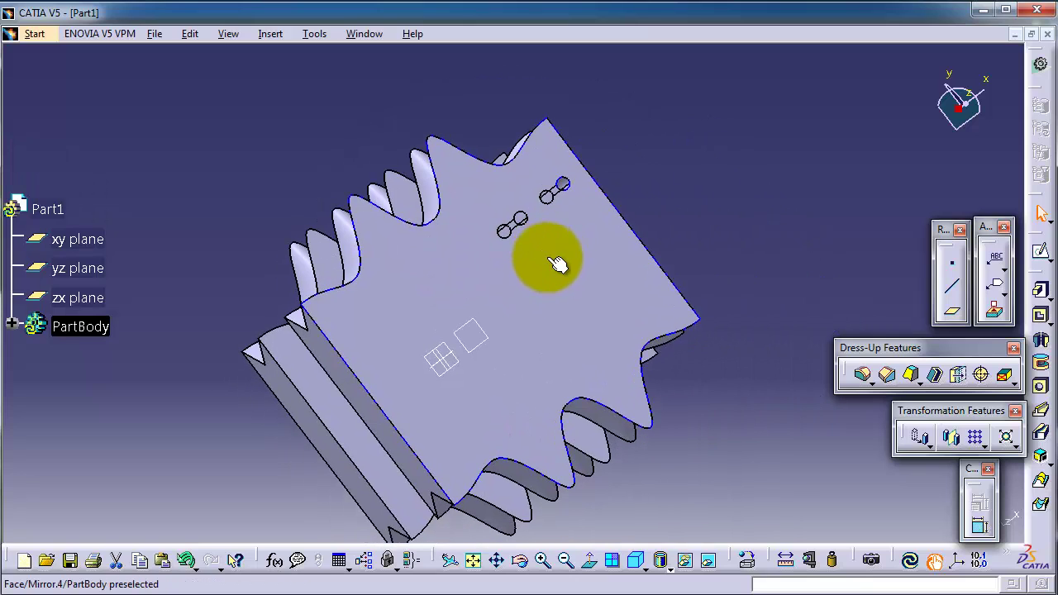
left_click(563, 189)
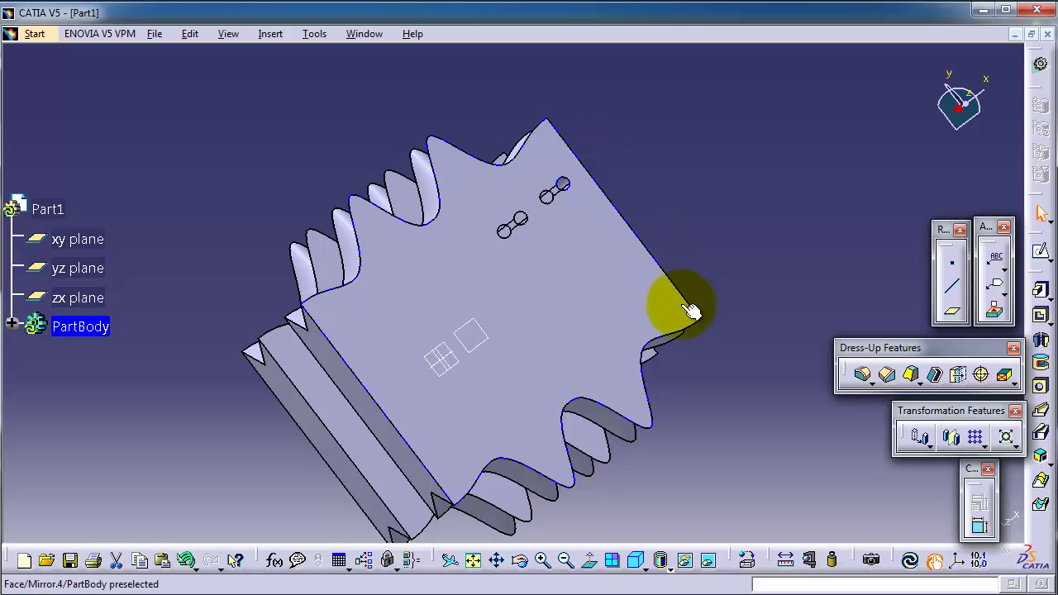
mouse_move(676, 283)
middle_mouse_down()
mouse_move(664, 276)
mouse_move(649, 289)
mouse_move(676, 292)
mouse_move(676, 283)
mouse_move(692, 295)
middle_mouse_up()
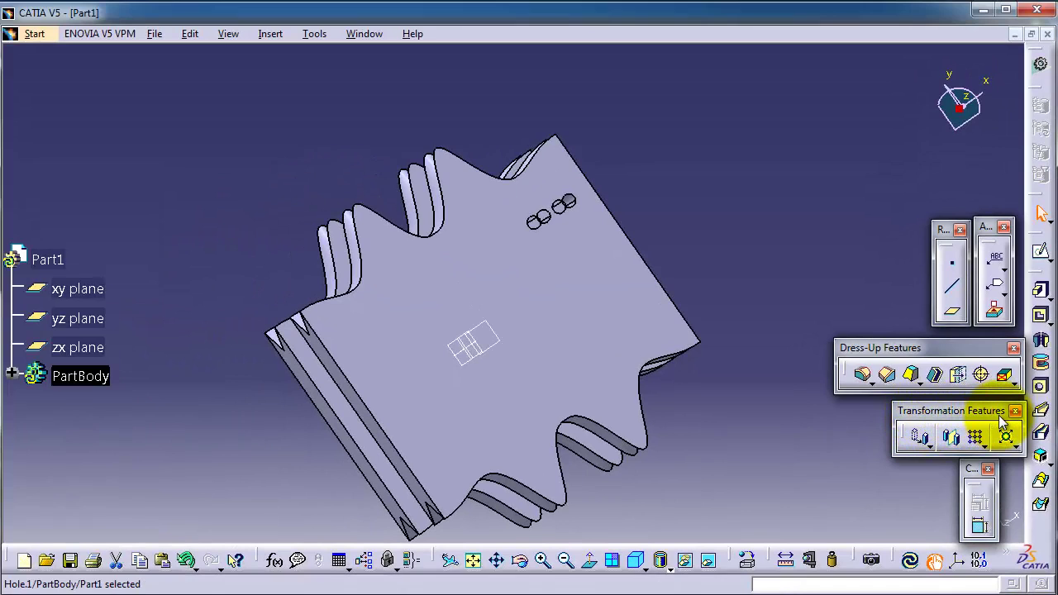
left_click(271, 34)
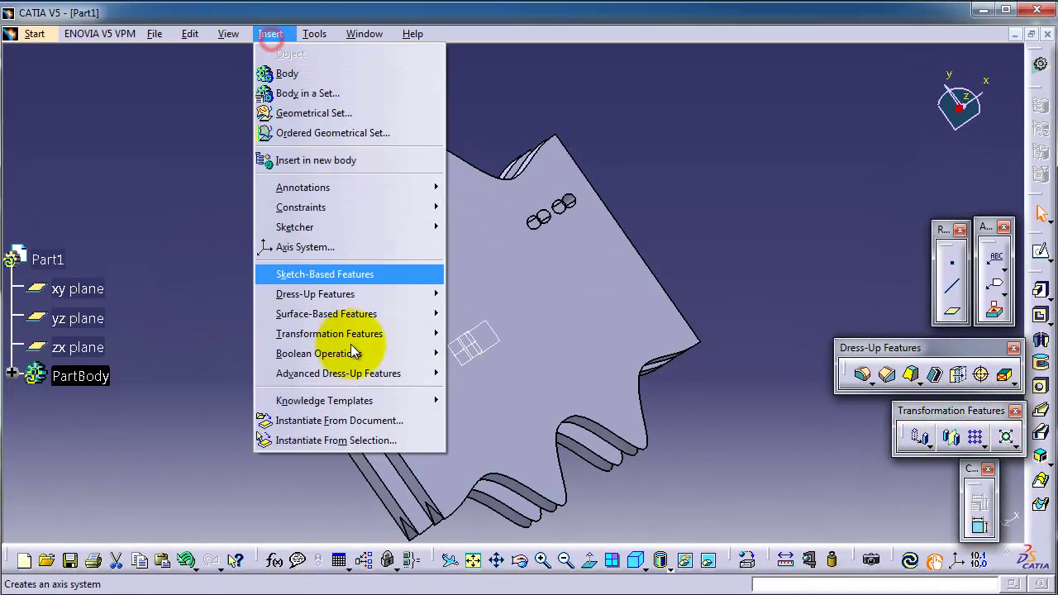
mouse_move(417, 334)
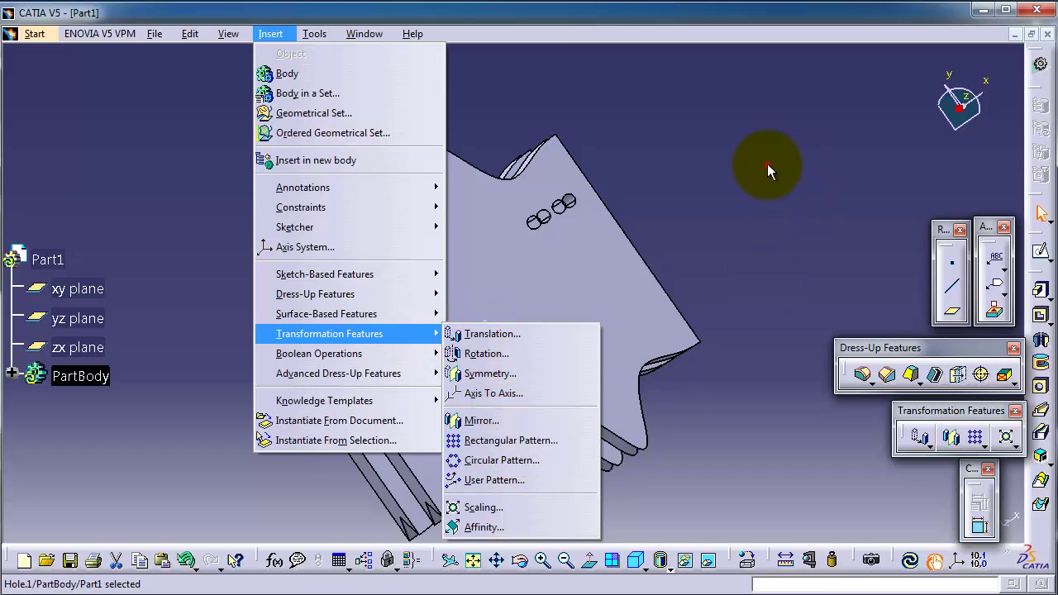
left_click(767, 163)
Start a rectangular pattern of the selected hole and set 5 instances in the first direction.
left_click(976, 437)
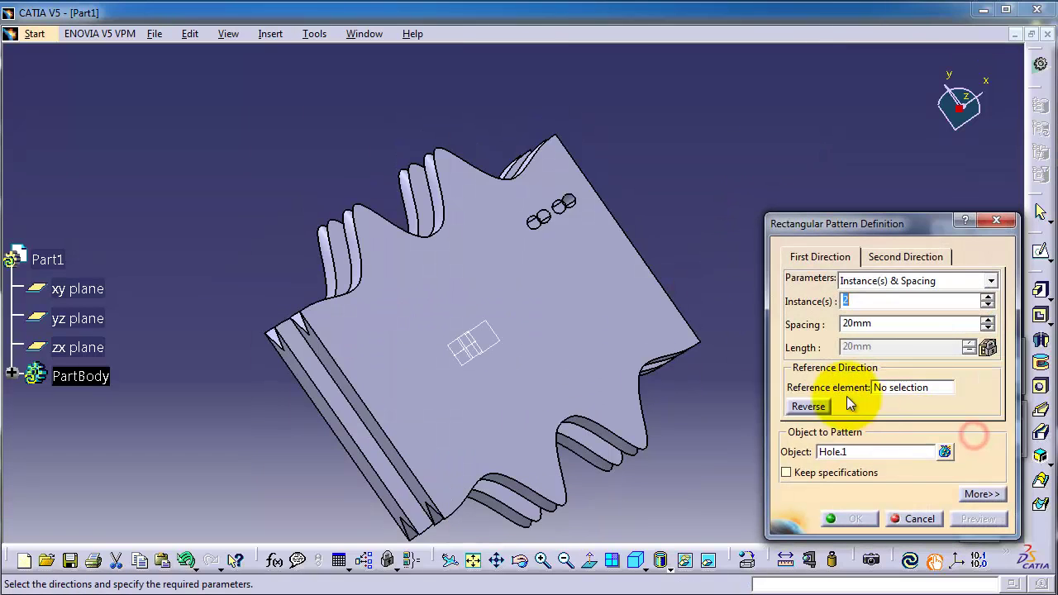
mouse_move(668, 229)
middle_mouse_down()
mouse_move(648, 245)
mouse_move(661, 229)
mouse_move(660, 246)
middle_mouse_up()
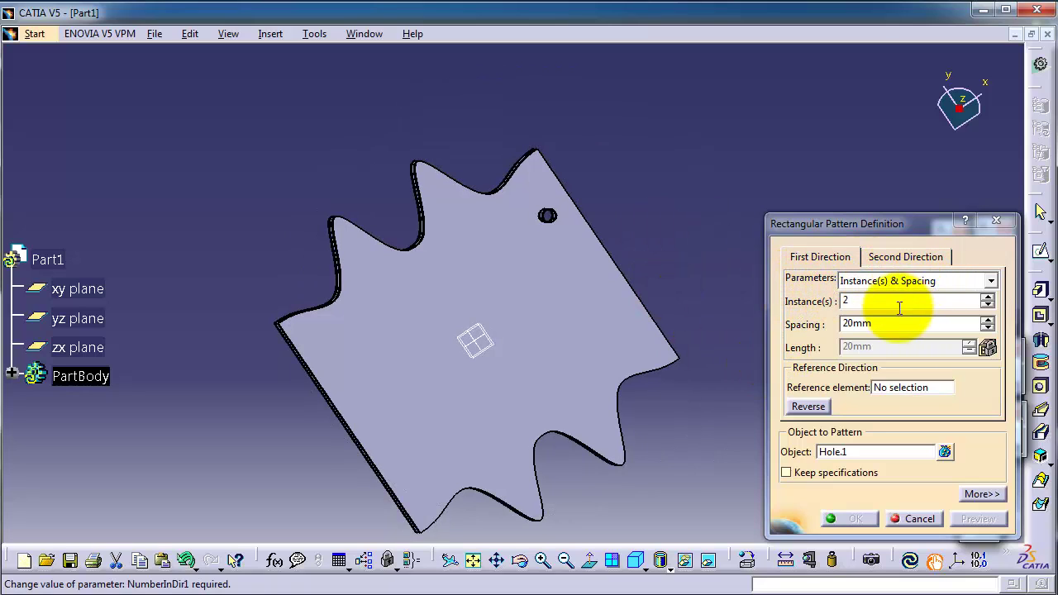
left_click(848, 301)
double_click(843, 303)
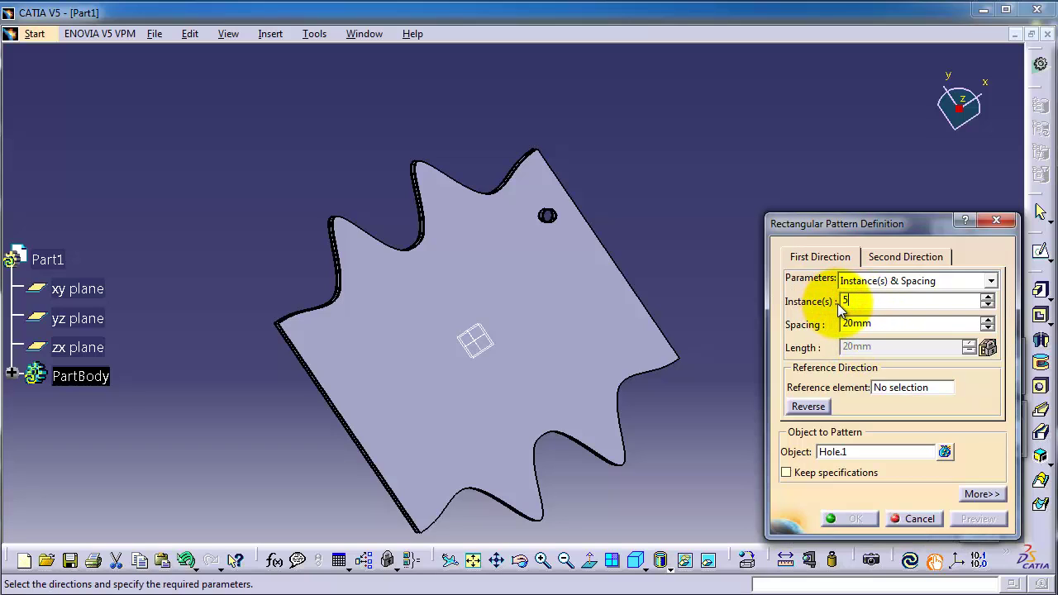
type("5")
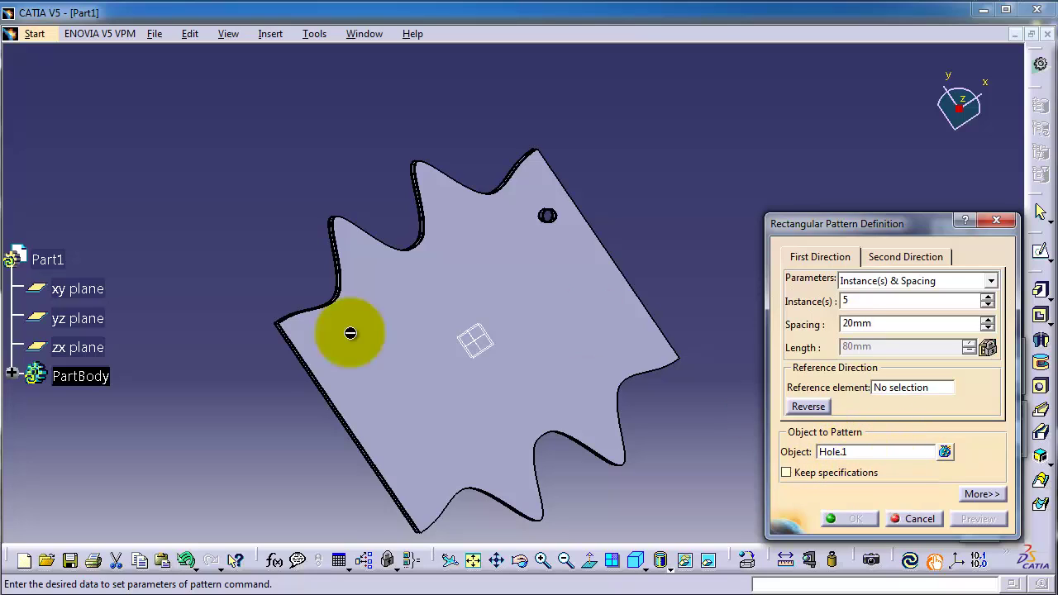
Use the block's long straight edge as the reference for the first pattern direction and reverse it.
left_click_drag(910, 240, 847, 195)
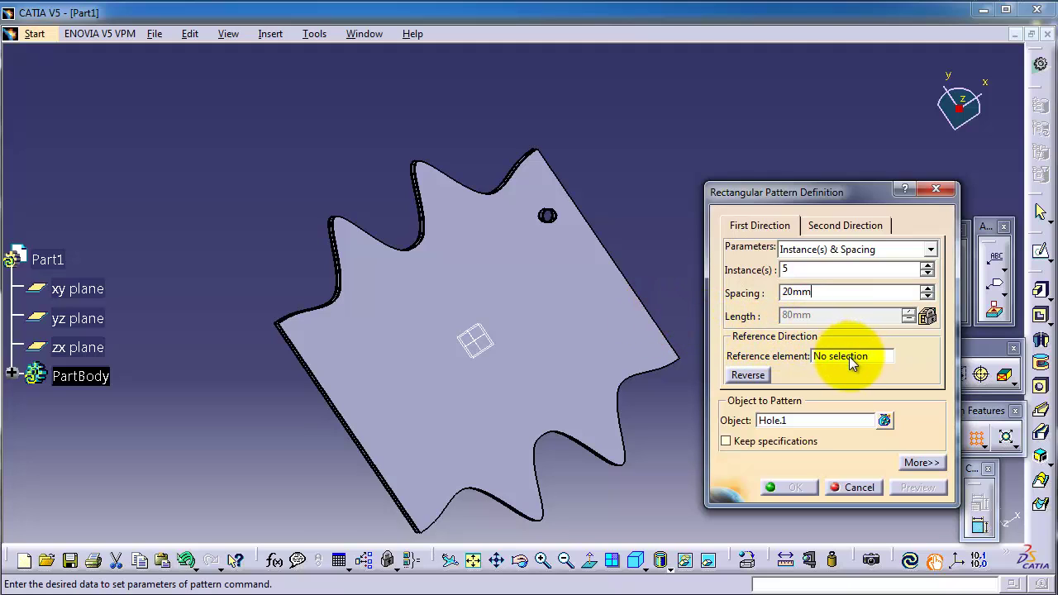
left_click(644, 310)
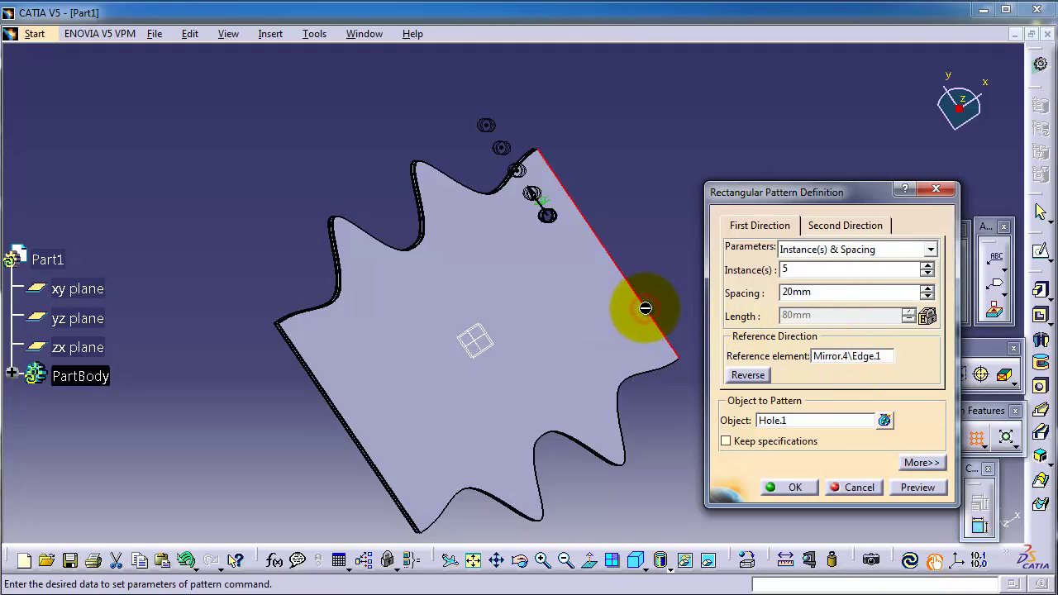
middle_click_drag(634, 239, 637, 212)
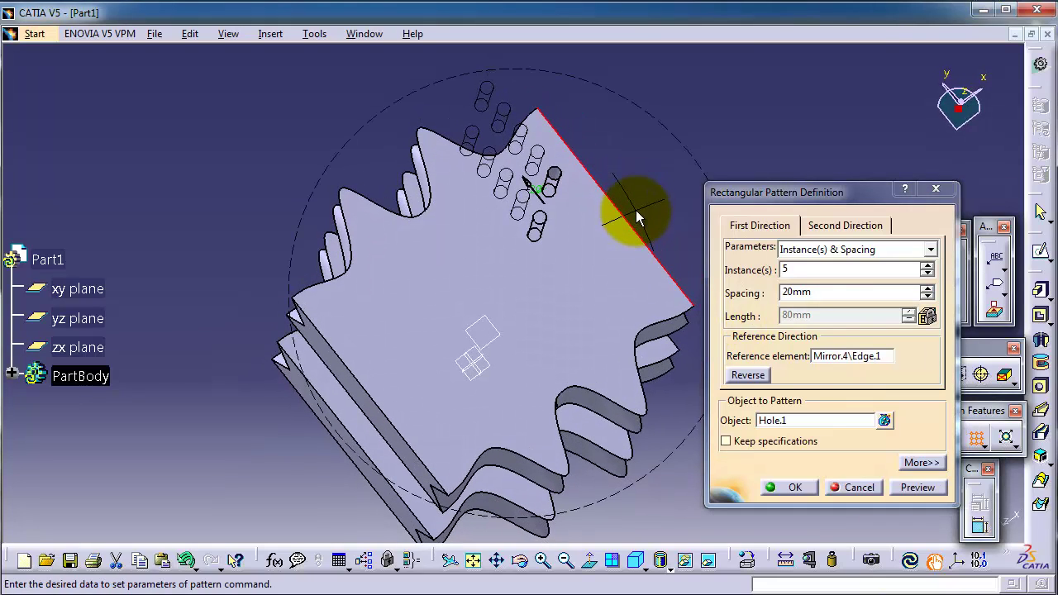
left_click(748, 376)
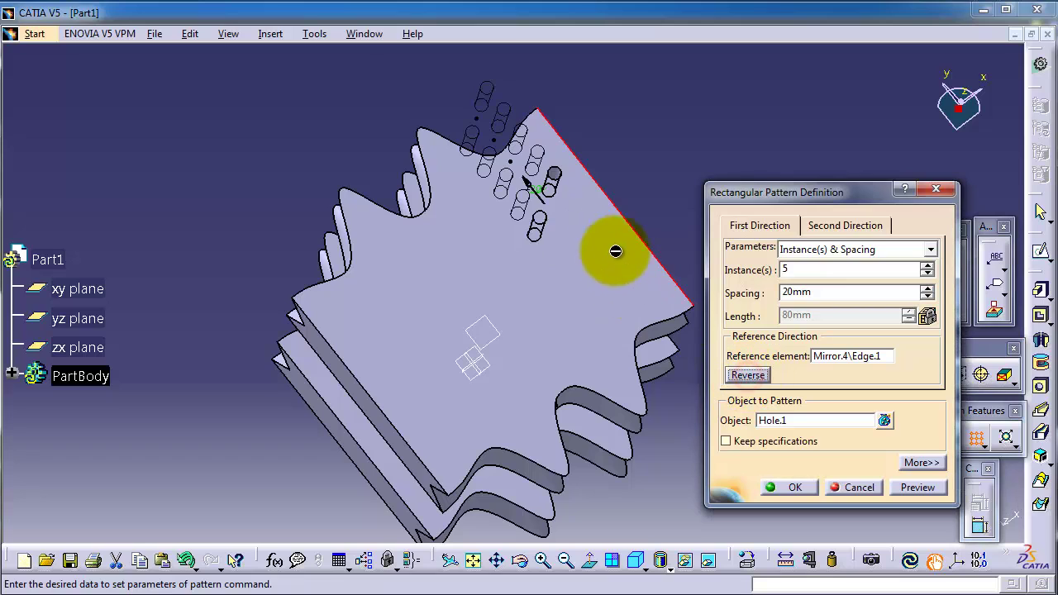
Exclude individual hole instances from the pattern by their markers and include them again.
left_click(530, 181)
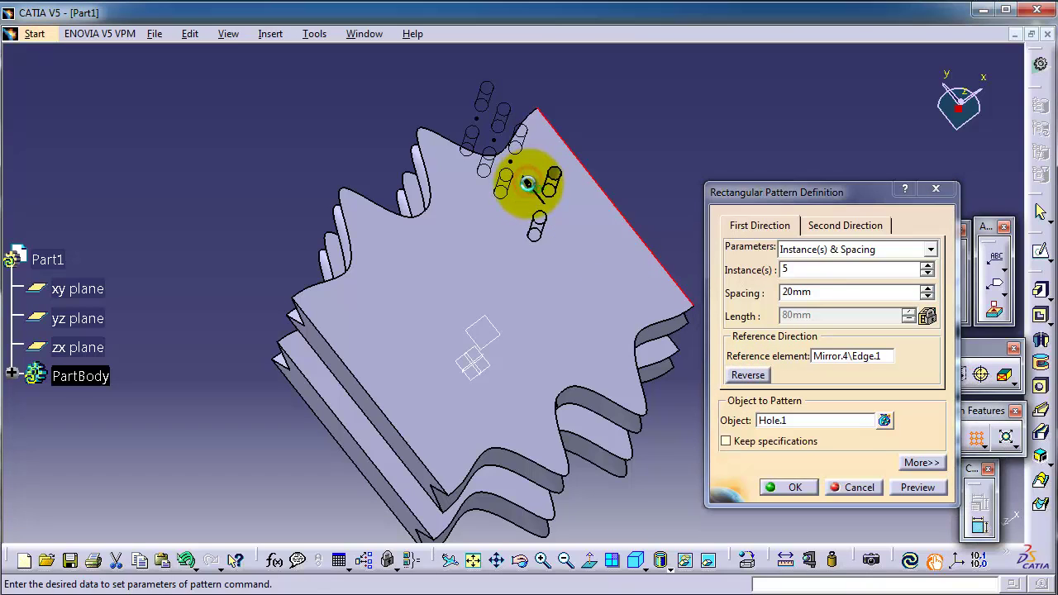
middle_click_drag(571, 166, 544, 269)
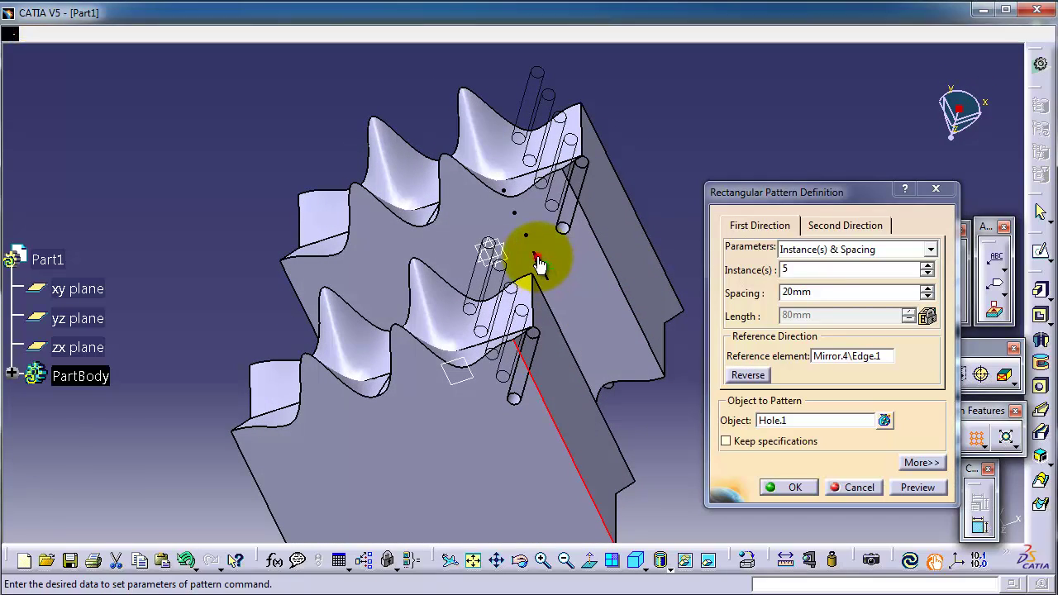
left_click(537, 263)
left_click(537, 263)
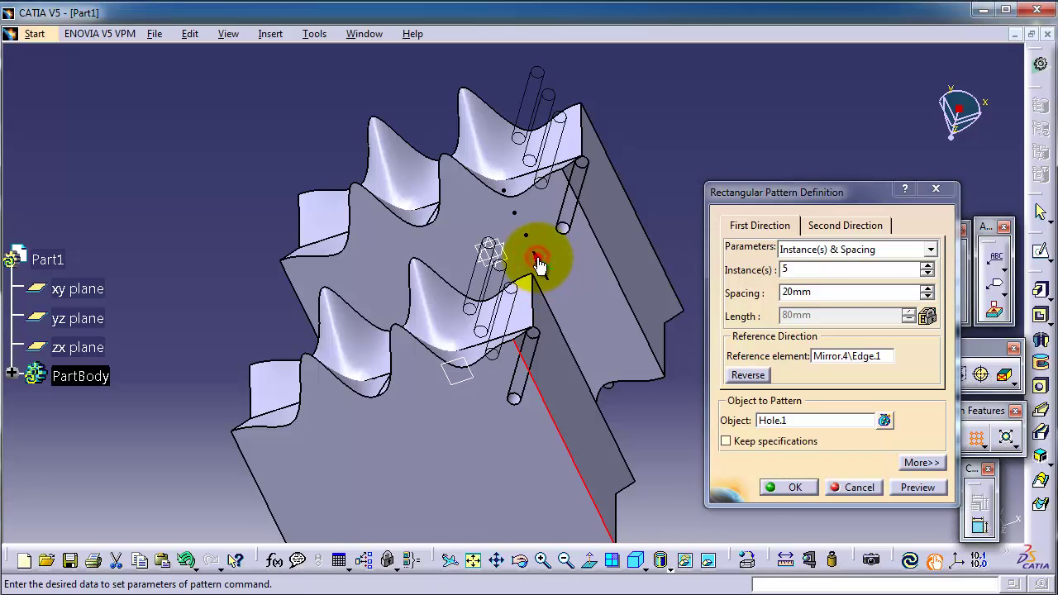
left_click(537, 258)
middle_click_drag(577, 286, 541, 237)
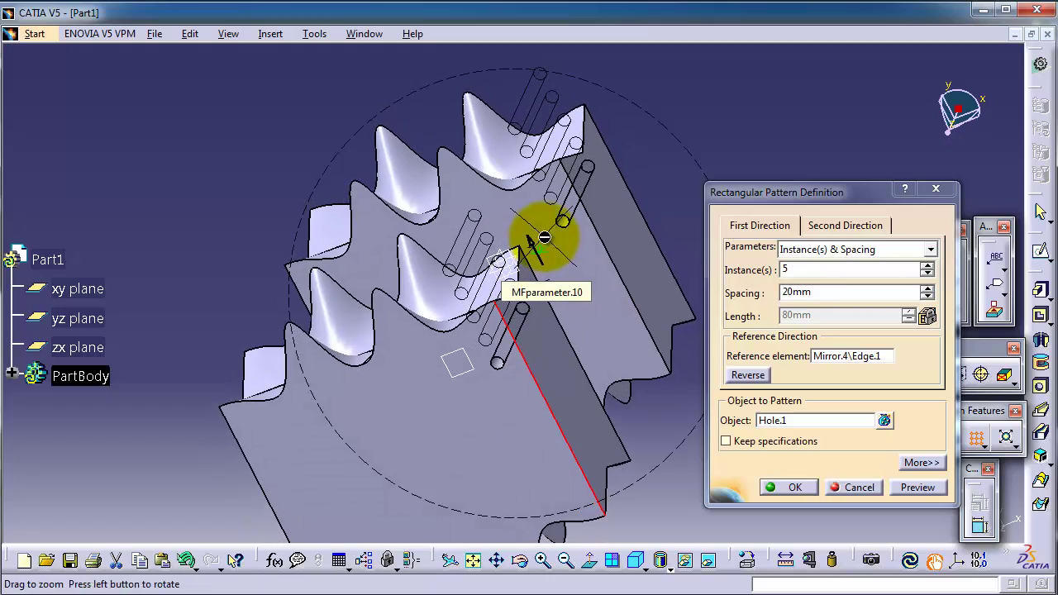
Reverse the first pattern direction so the five hole instances run along the block.
left_click(747, 377)
middle_click_drag(591, 425, 551, 333)
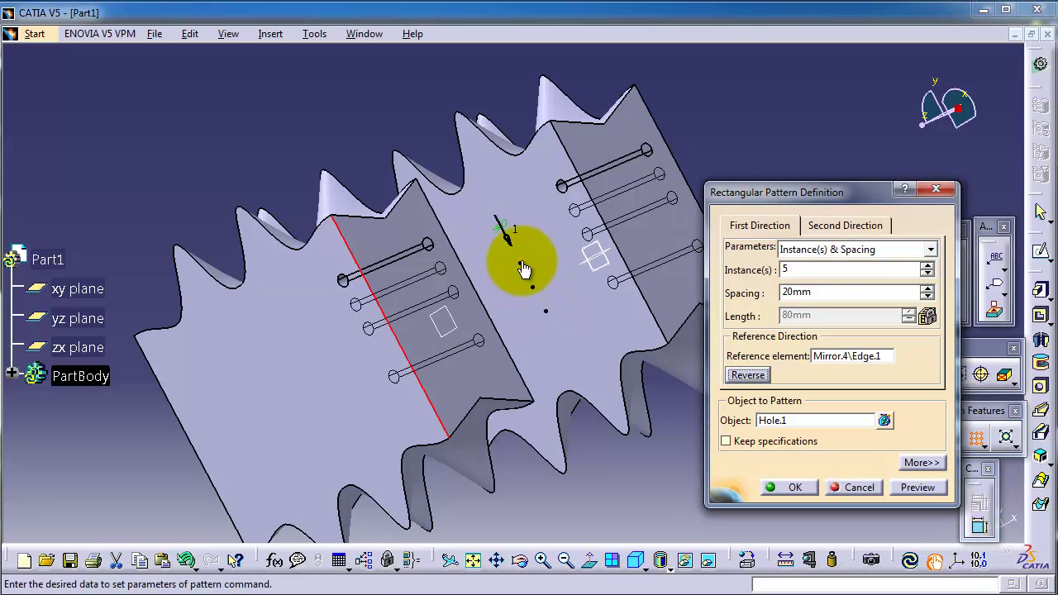
left_click(507, 237)
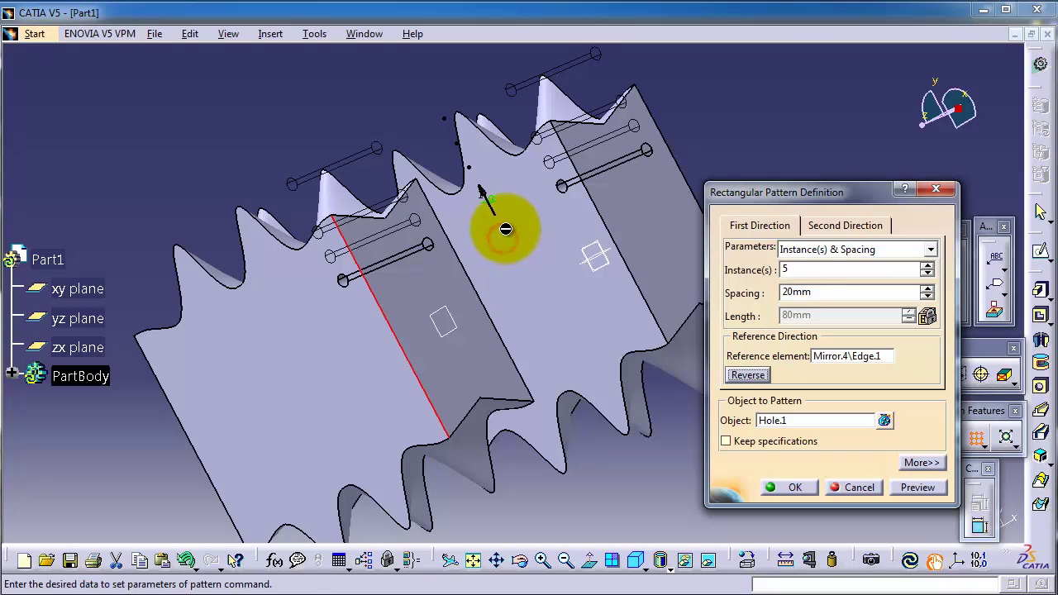
left_click(482, 195)
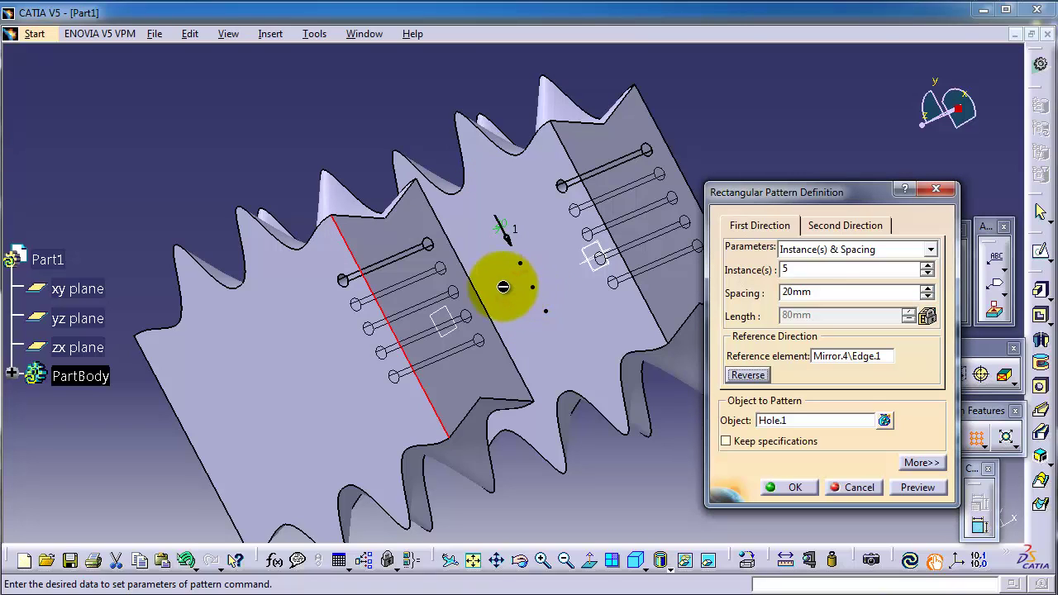
middle_click_drag(496, 296, 539, 265)
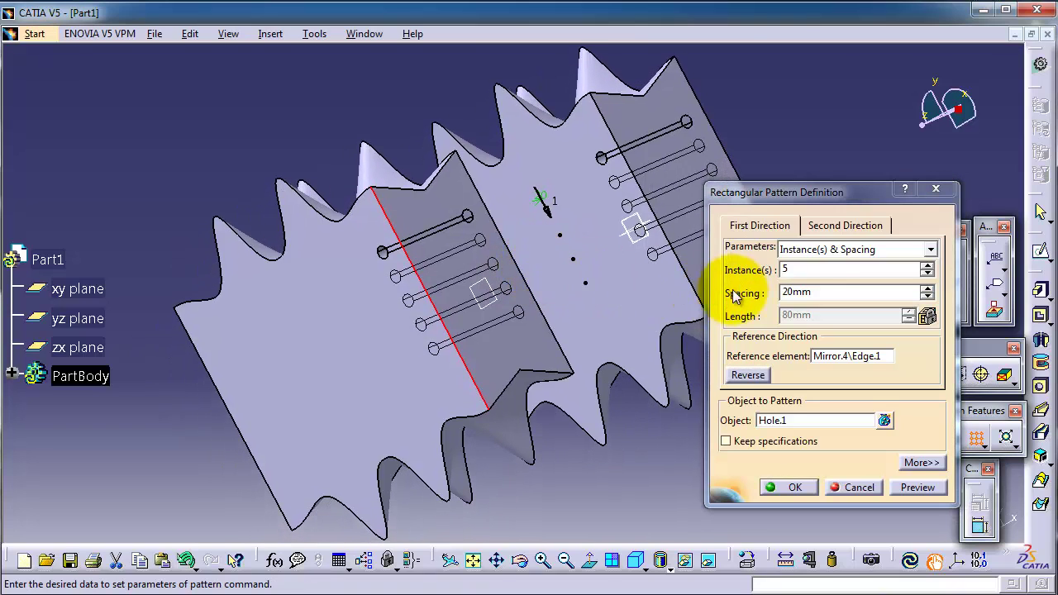
Set the first direction to 6 instances, preview the rectangular pattern and create it.
double_click(786, 269)
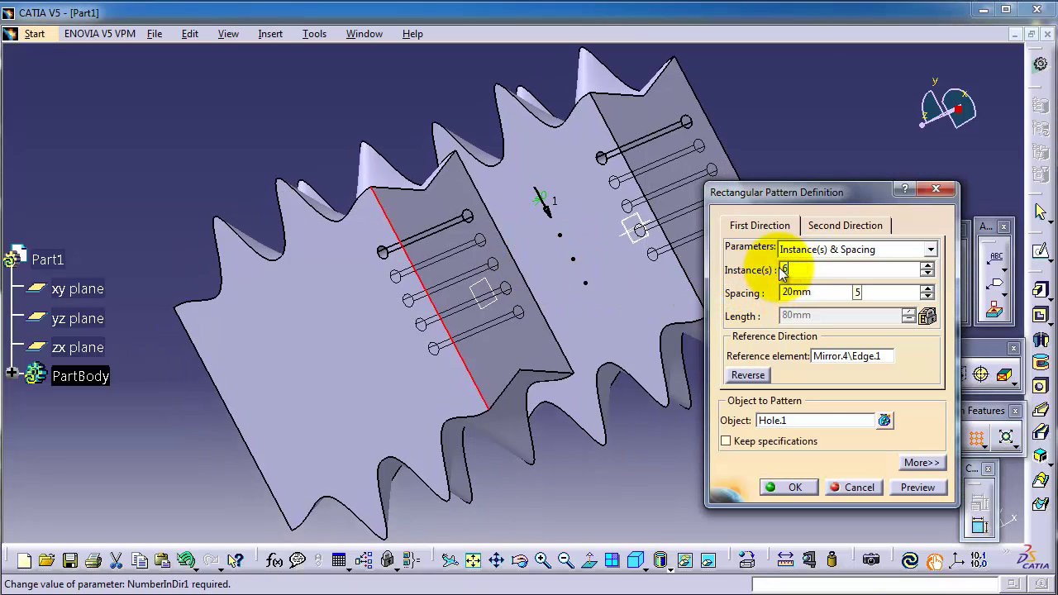
type("6")
left_click(909, 488)
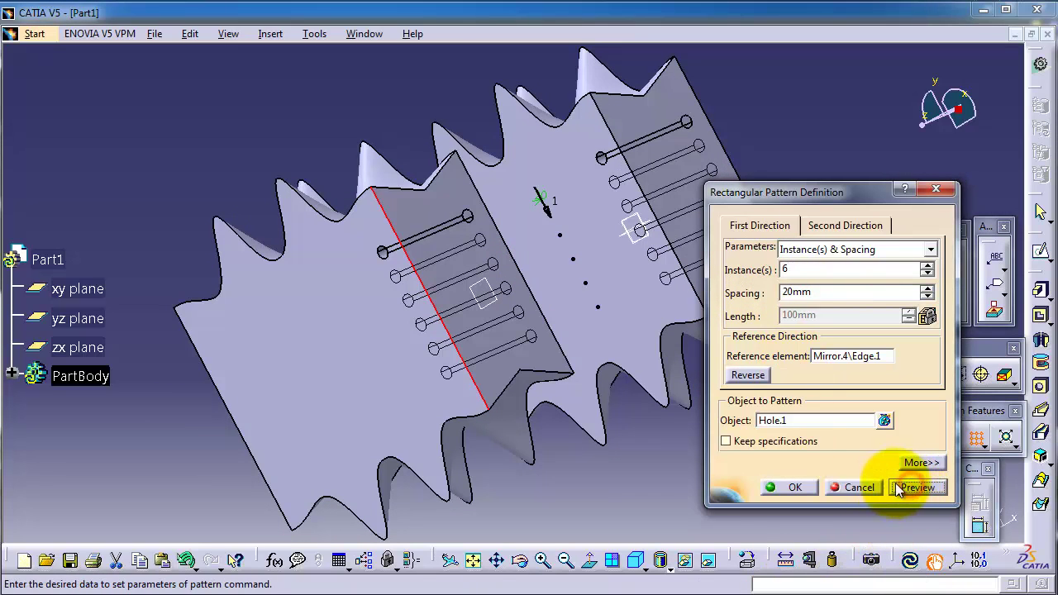
left_click(774, 488)
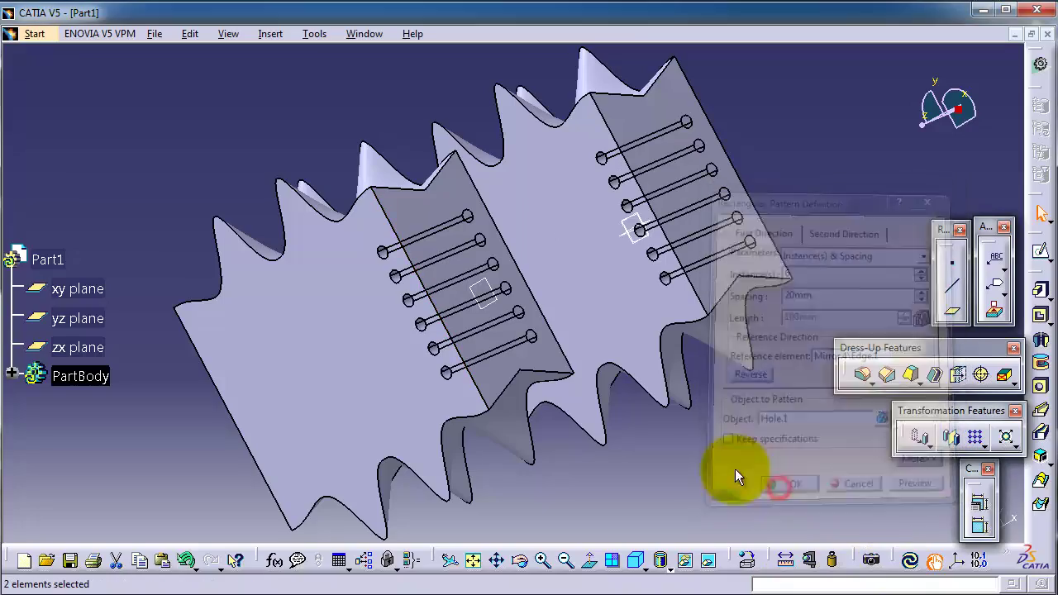
middle_click_drag(659, 465, 432, 283)
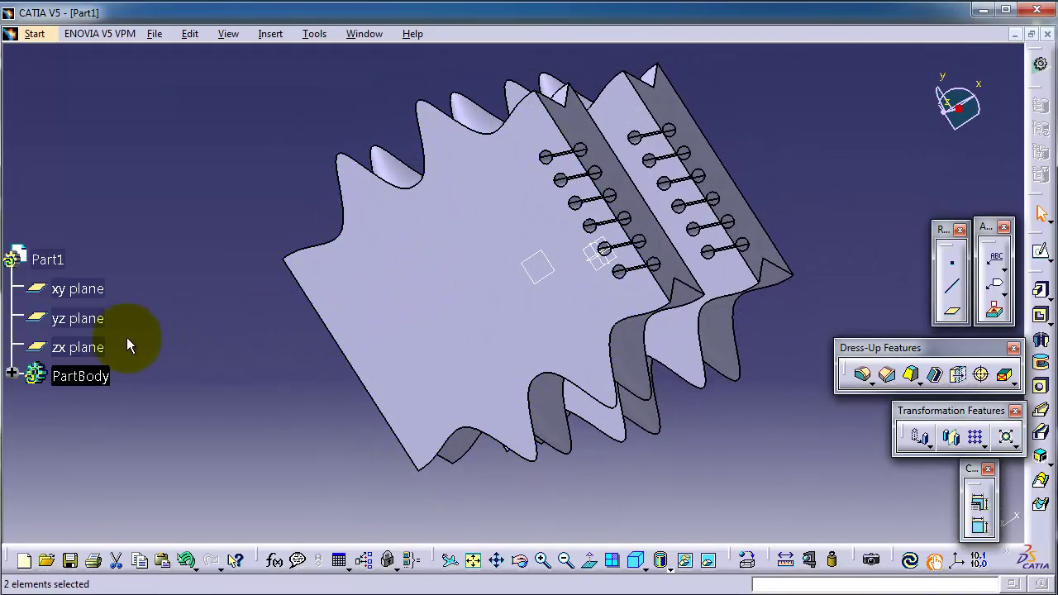
Reopen the rectangular pattern from the part body and preview it with 7 instances at 25 mm spacing.
left_click(12, 373)
double_click(91, 533)
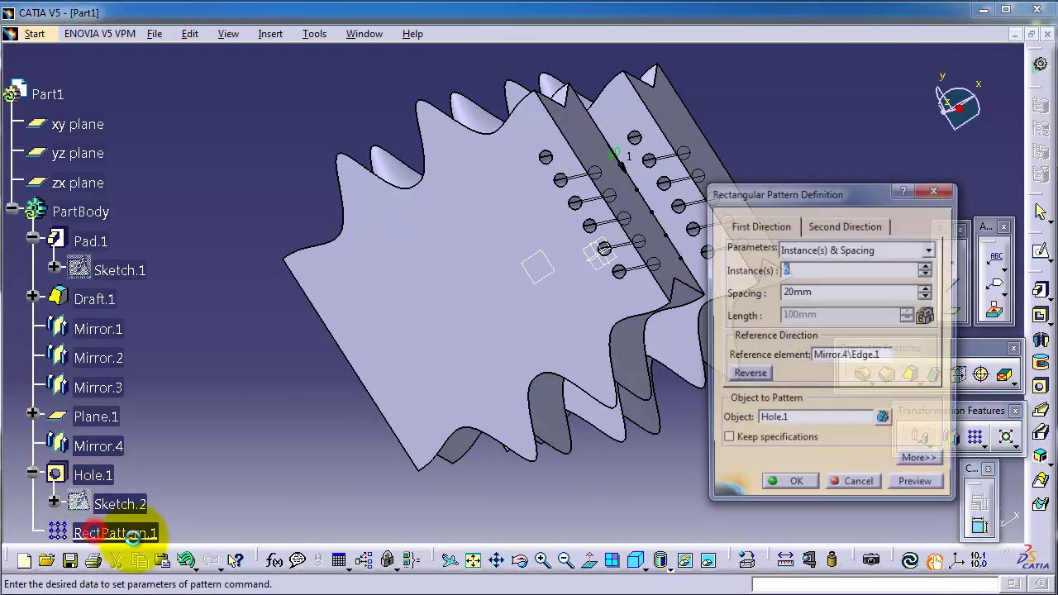
left_click(796, 270)
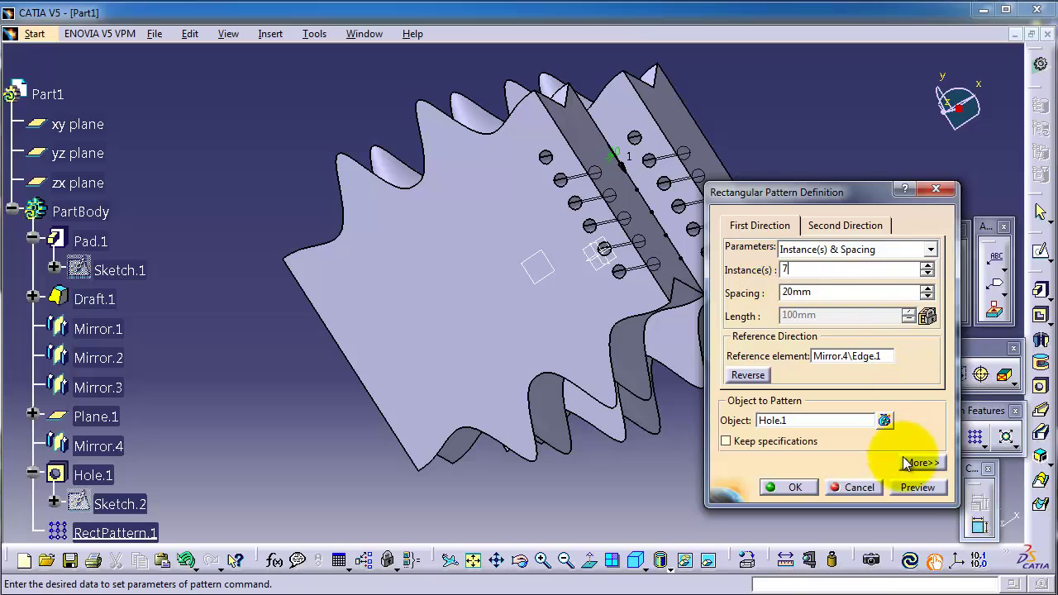
left_click(831, 293)
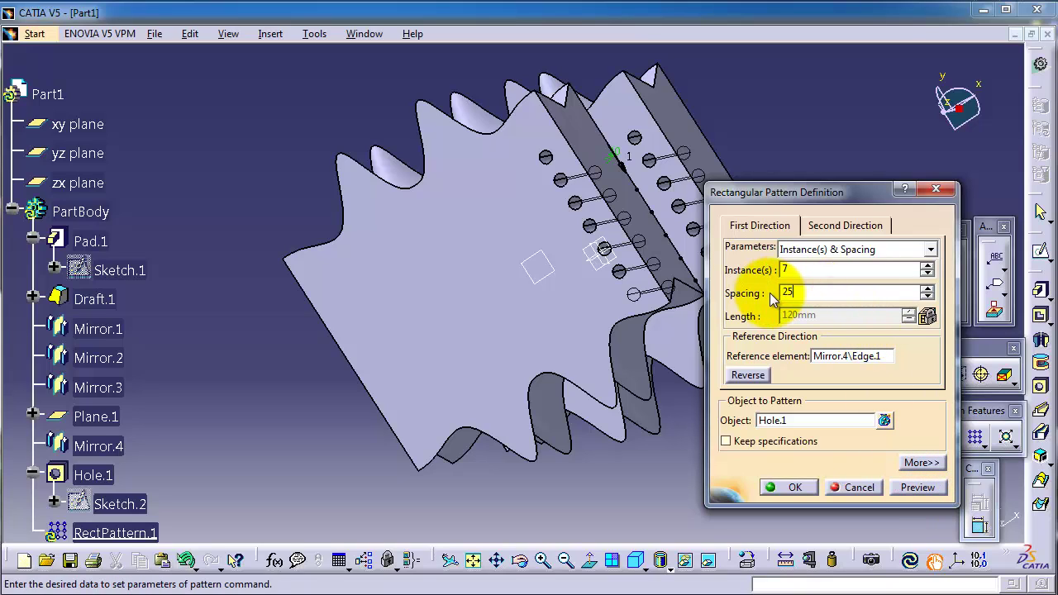
left_click(920, 488)
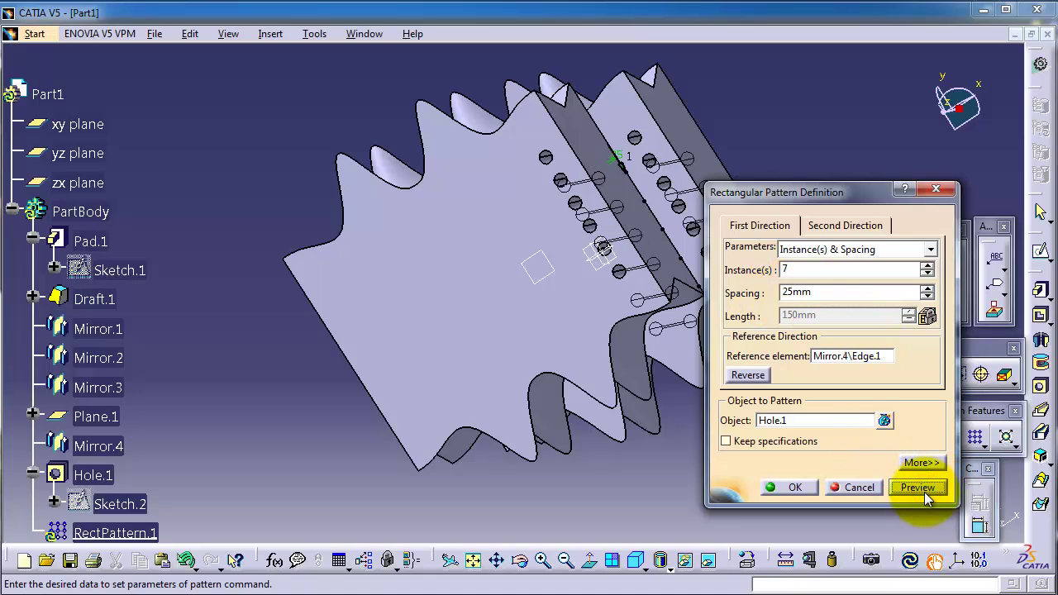
Set the pattern's first direction back to 6 instances at 20 mm spacing.
left_click(805, 275)
left_click(804, 269)
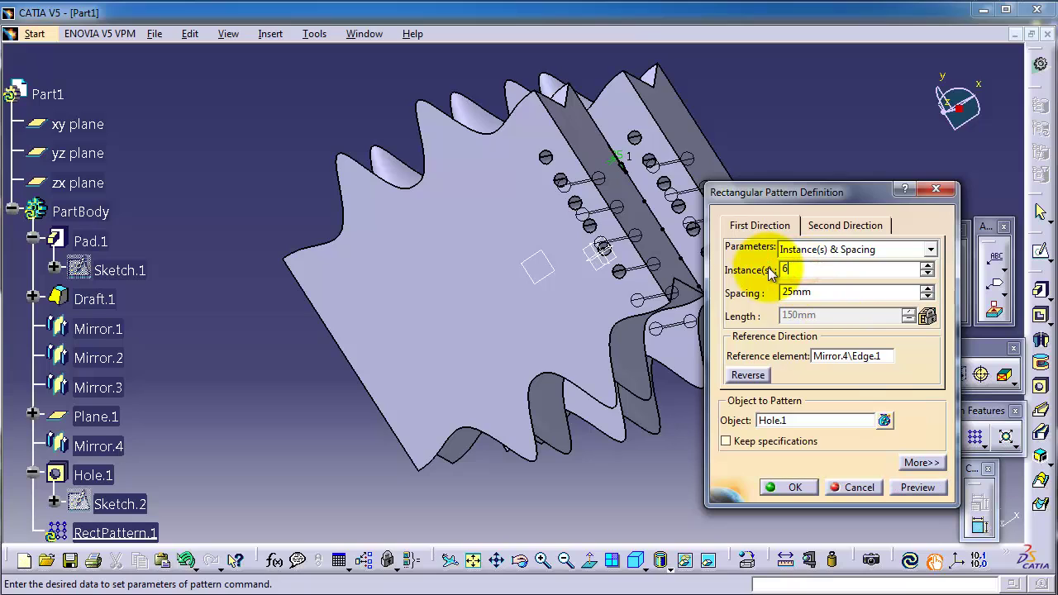
type("6")
left_click(807, 293)
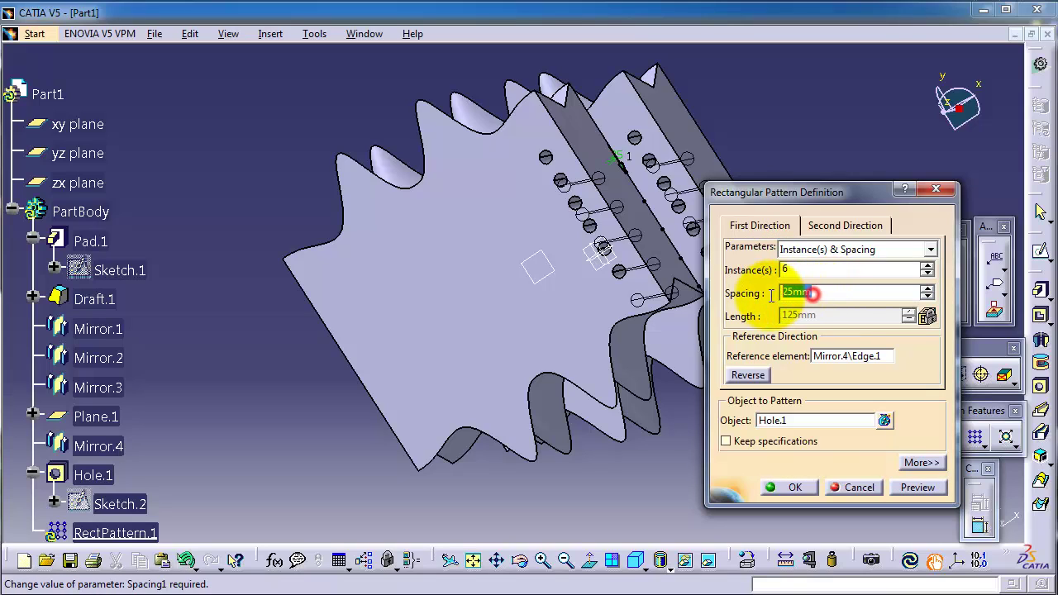
type("20")
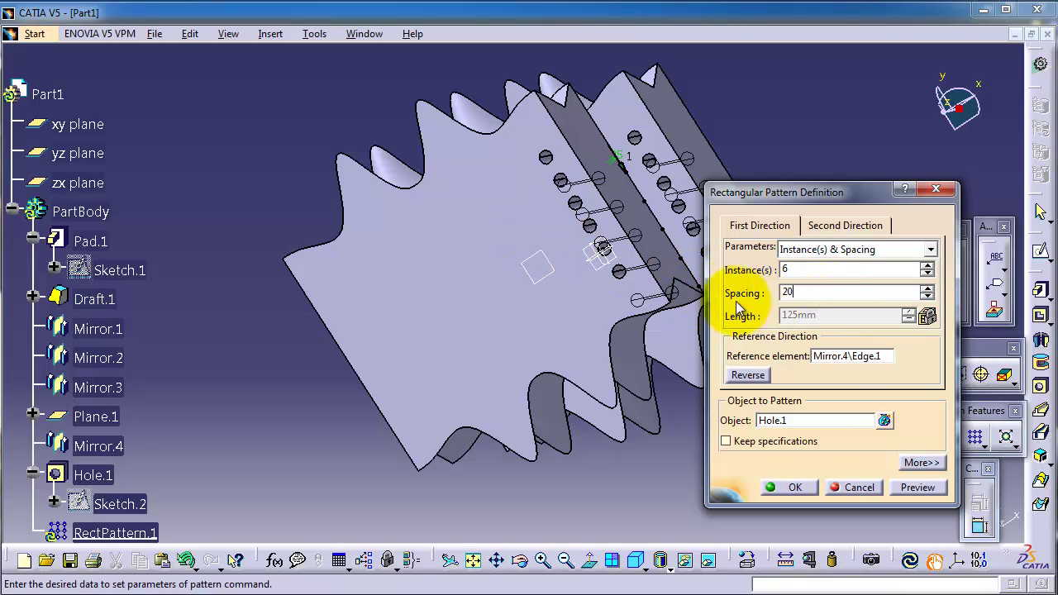
Try the block's large flat face as the pattern's second-direction reference and cancel the edit.
left_click(846, 222)
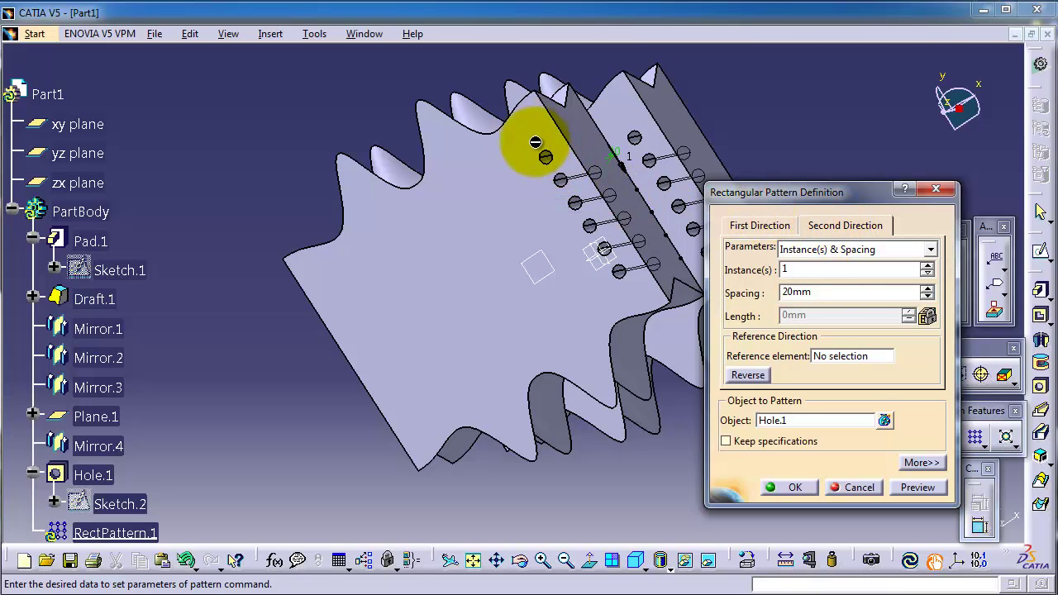
middle_click_drag(484, 268, 369, 268)
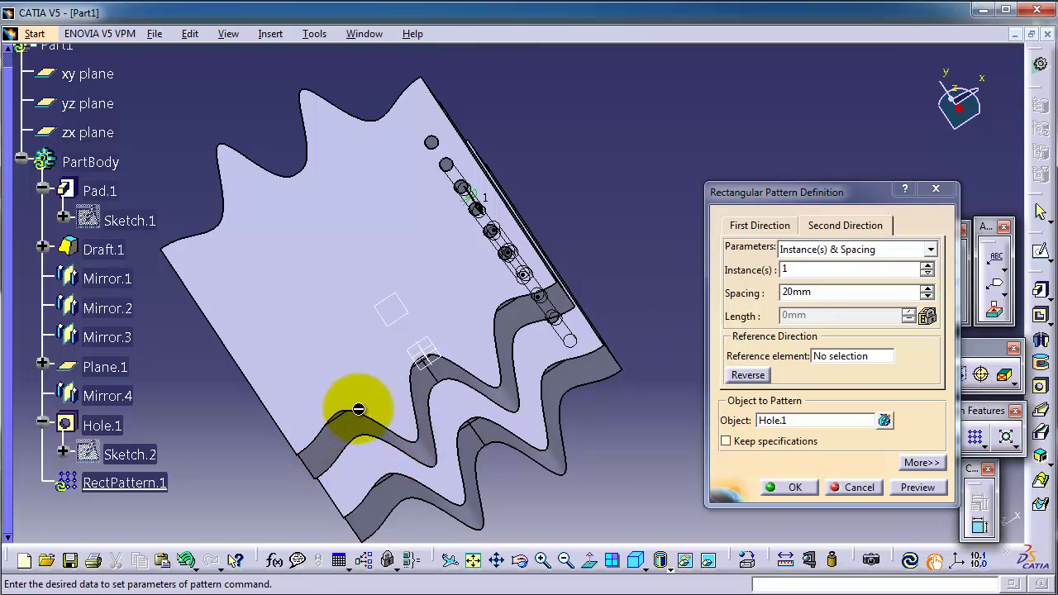
left_click(791, 360)
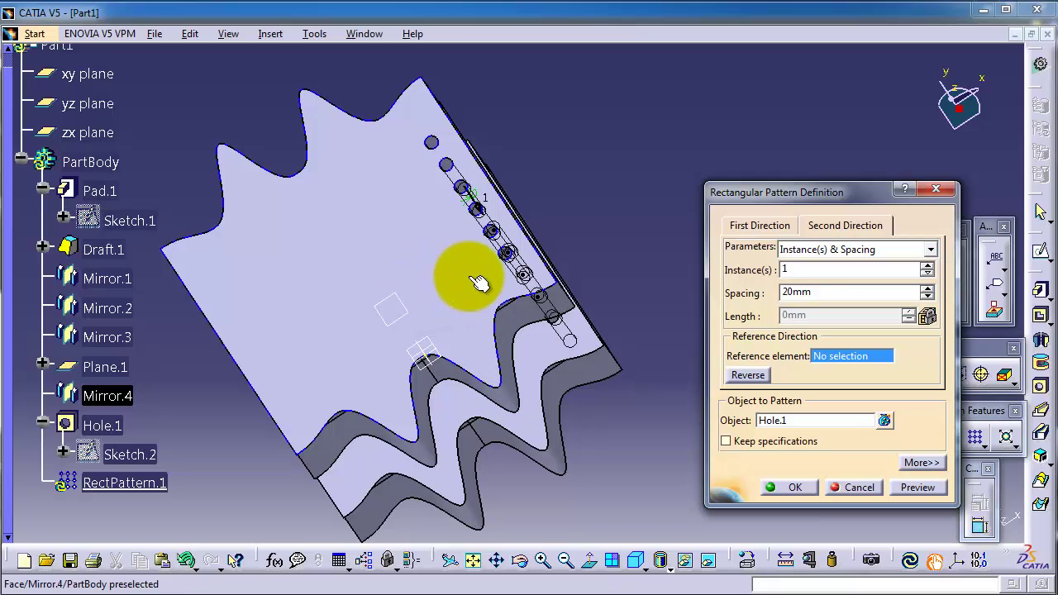
left_click(430, 275)
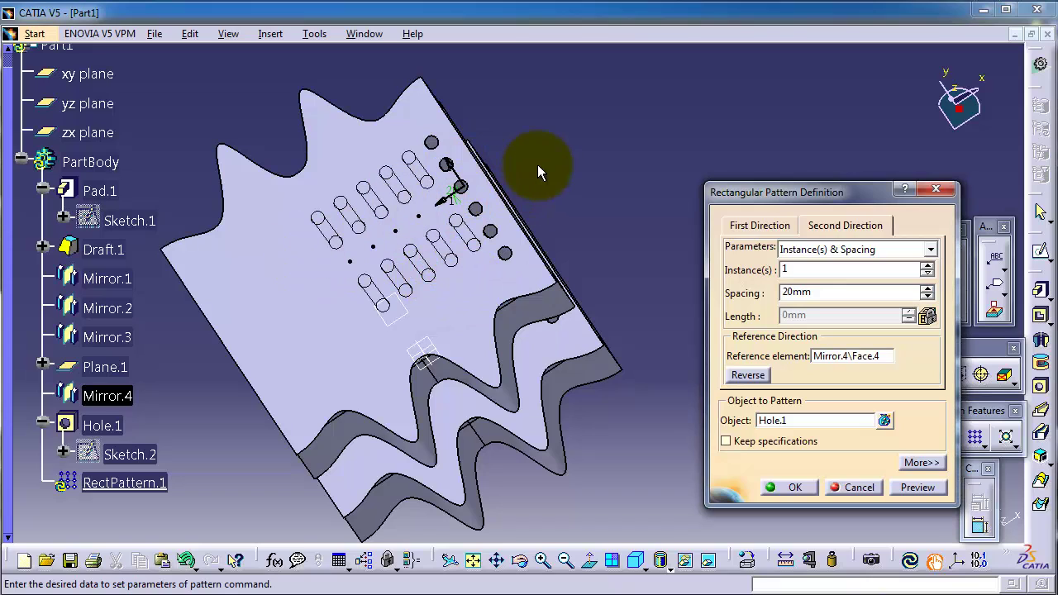
left_click(879, 356)
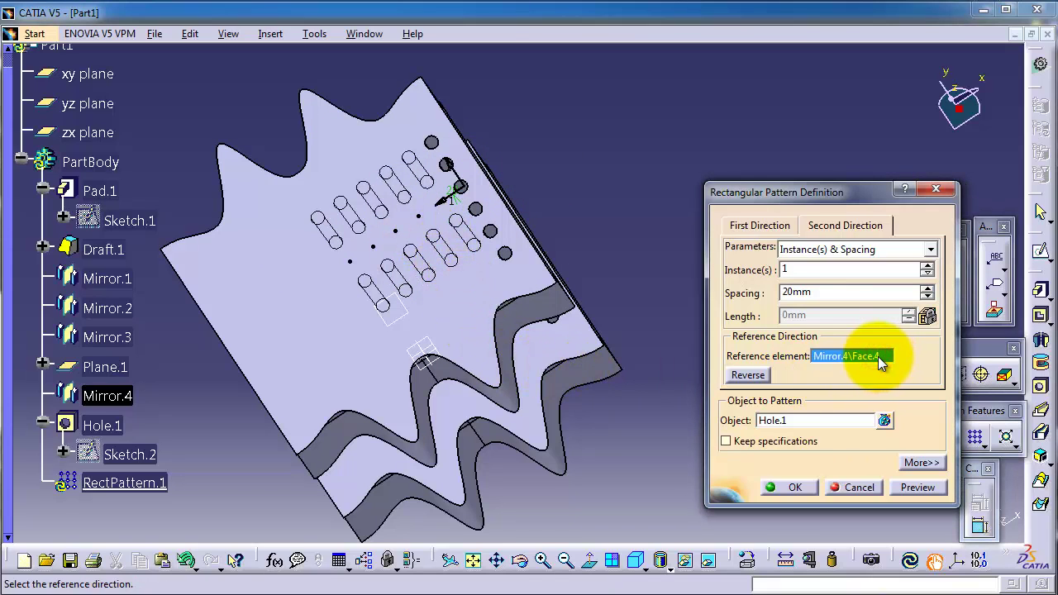
left_click(860, 488)
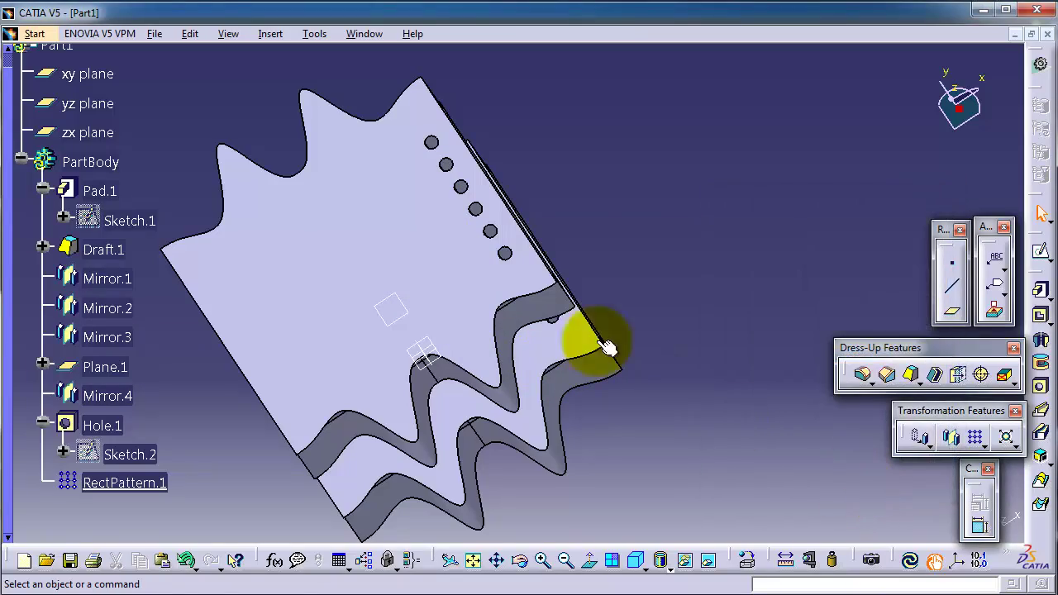
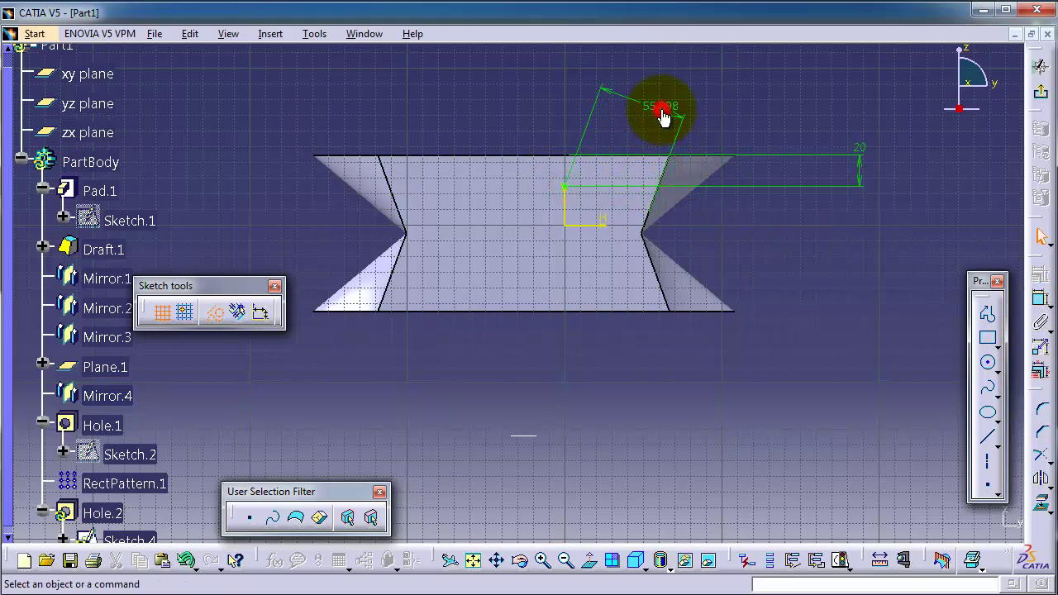
Set the offset between the second hole's centre and the slanted edge to 20 mm and leave the positioning sketch.
double_click(664, 116)
type("2")
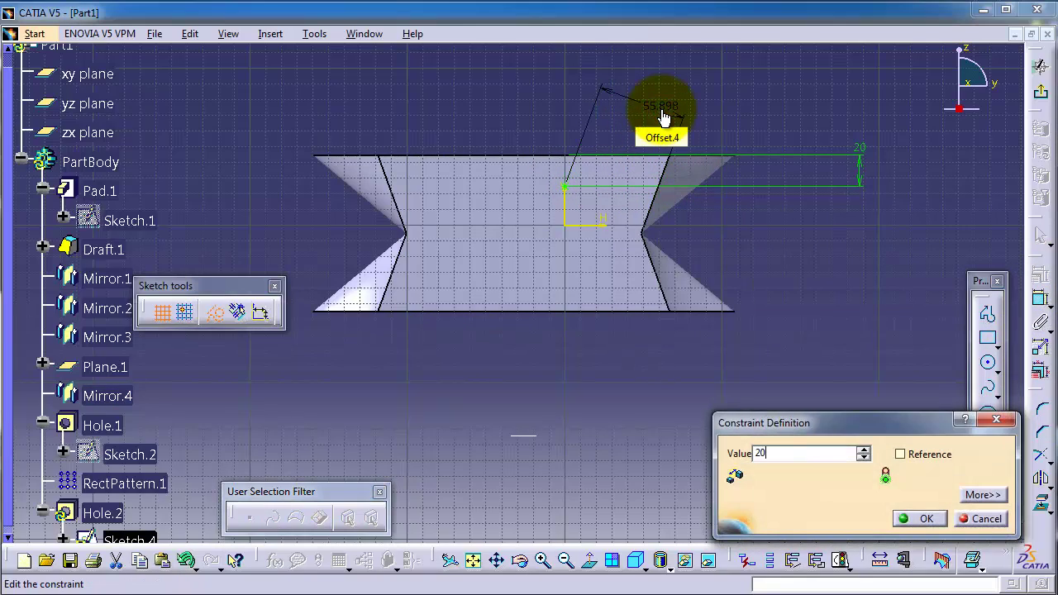
type("0")
key("Return")
left_click(1038, 88)
Create the 10 mm hole on the block's notched side face with the Up To Last extension.
mouse_move(822, 180)
middle_mouse_down()
mouse_move(534, 227)
mouse_move(681, 236)
middle_mouse_up()
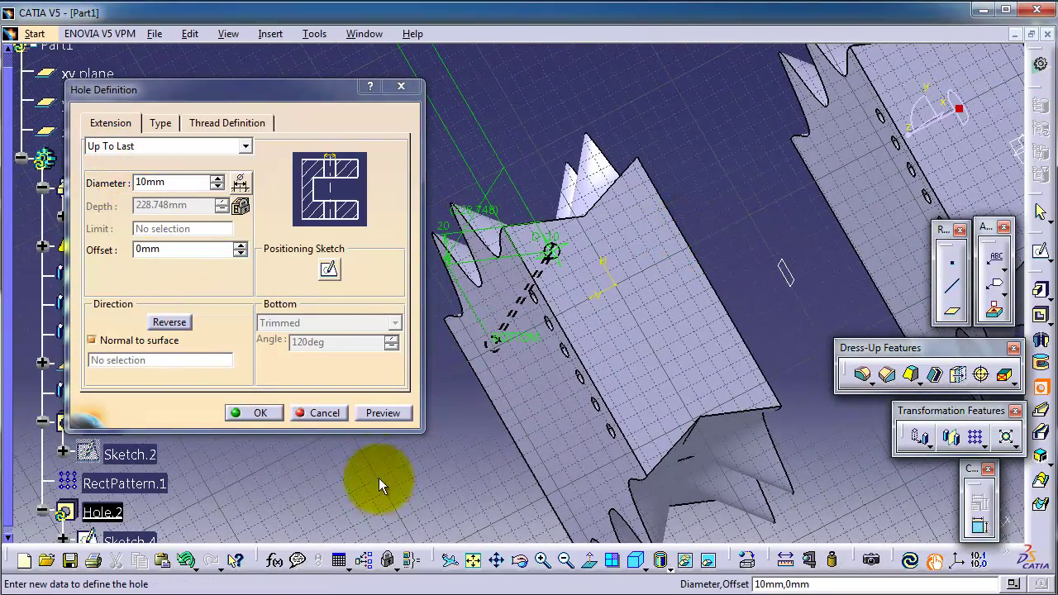
left_click(237, 416)
middle_click_drag(515, 326, 579, 356)
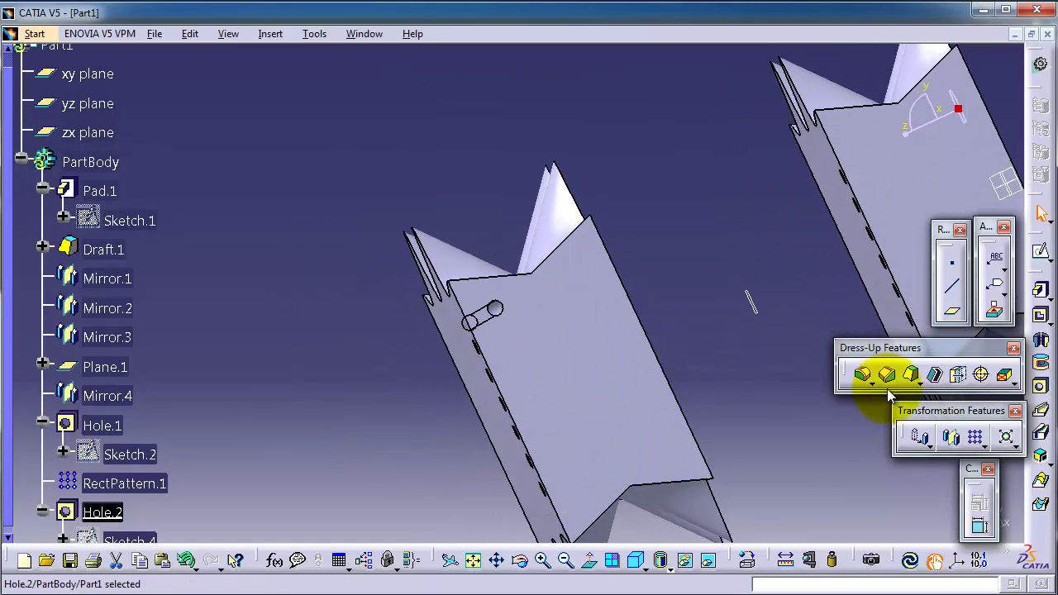
Start a rectangular pattern of the second hole along the side face's long edge, with 6 instances at 20 mm and reversed direction.
left_click(976, 440)
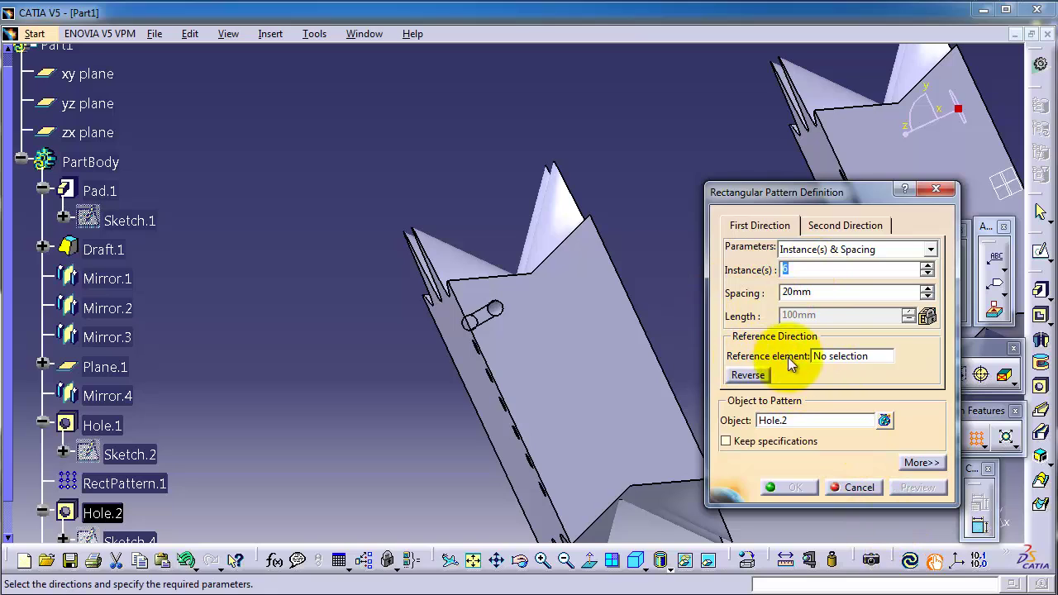
left_click(873, 356)
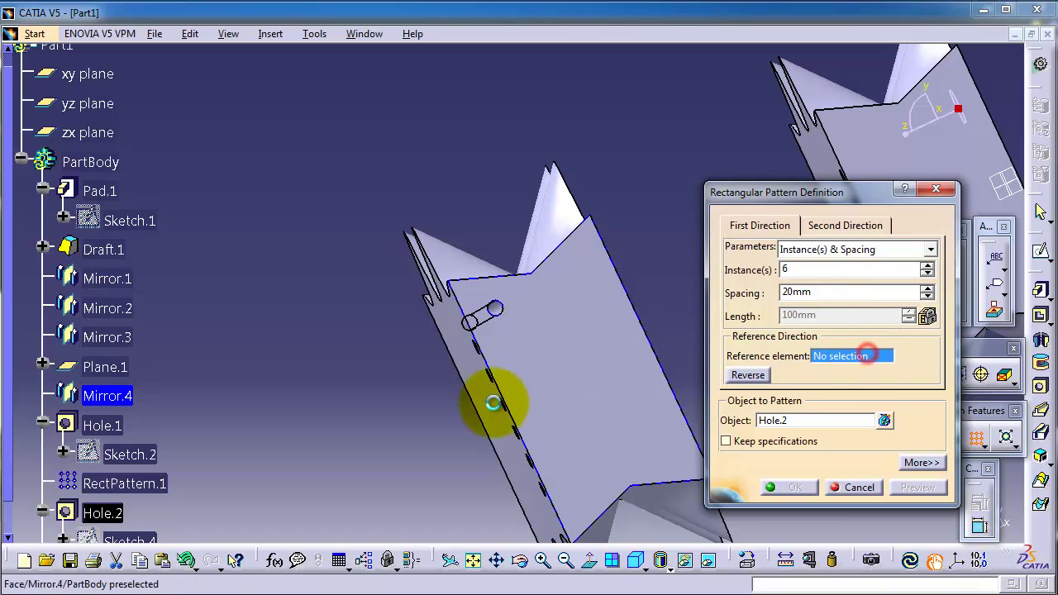
left_click(490, 356)
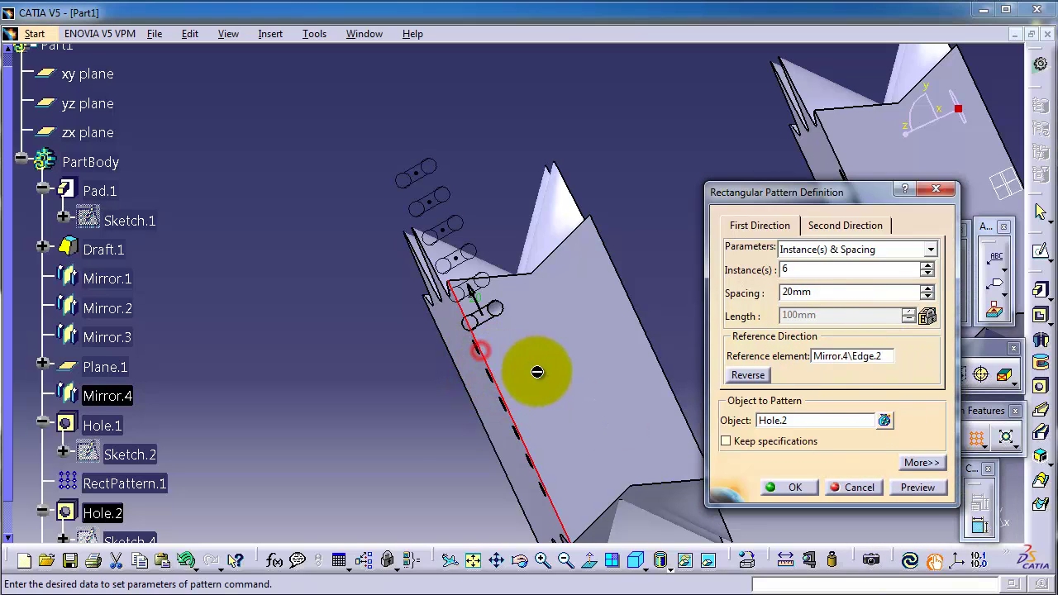
left_click(748, 376)
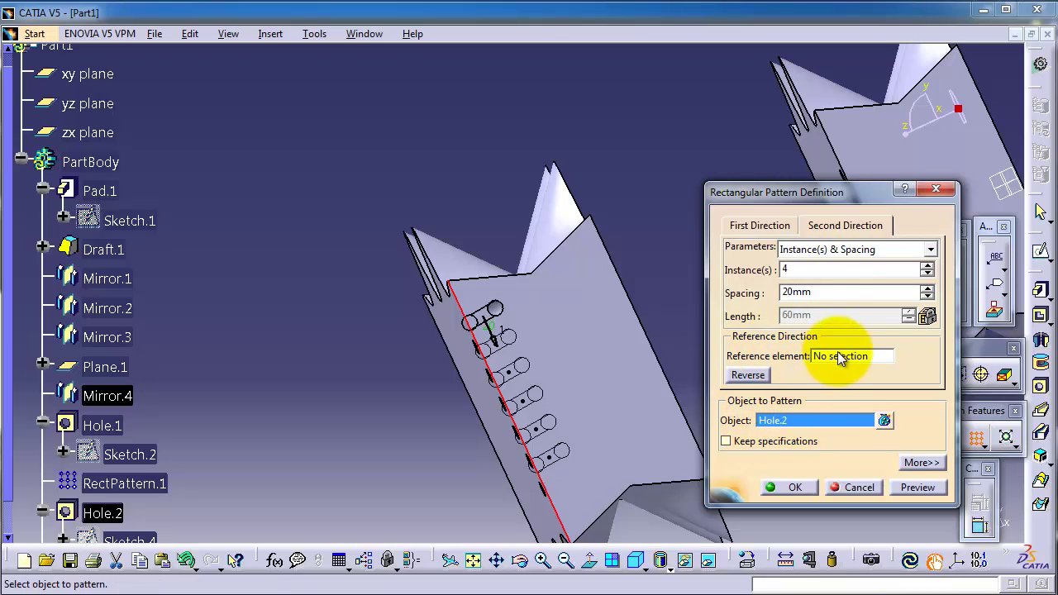
Define the second direction with 4 instances at 20 mm along the short edge of the face's notched end and create the pattern.
left_click(524, 274)
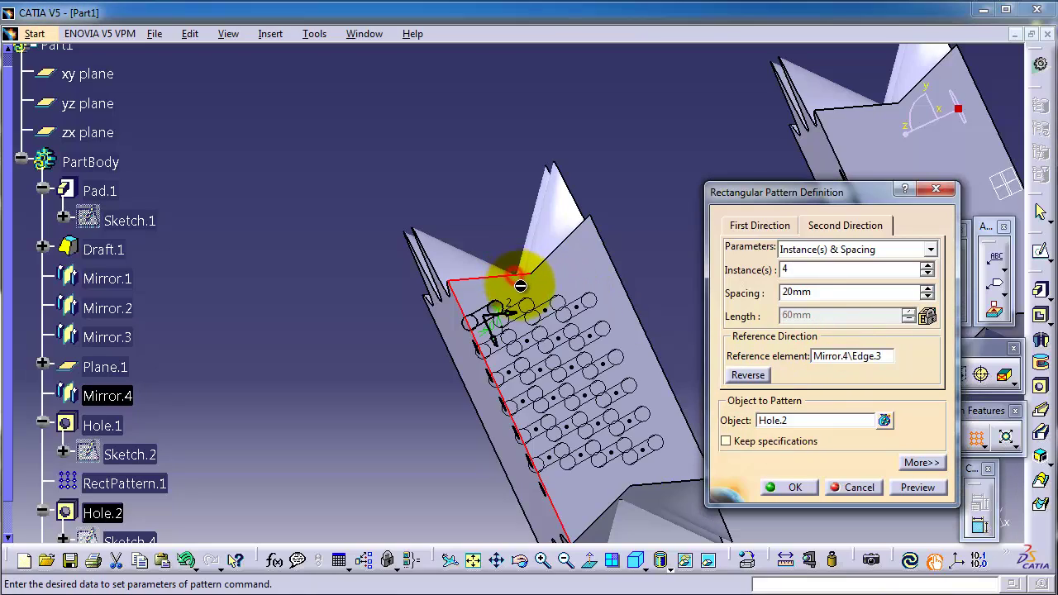
mouse_move(620, 298)
middle_mouse_down()
mouse_move(586, 307)
mouse_move(601, 326)
mouse_move(605, 306)
middle_mouse_up()
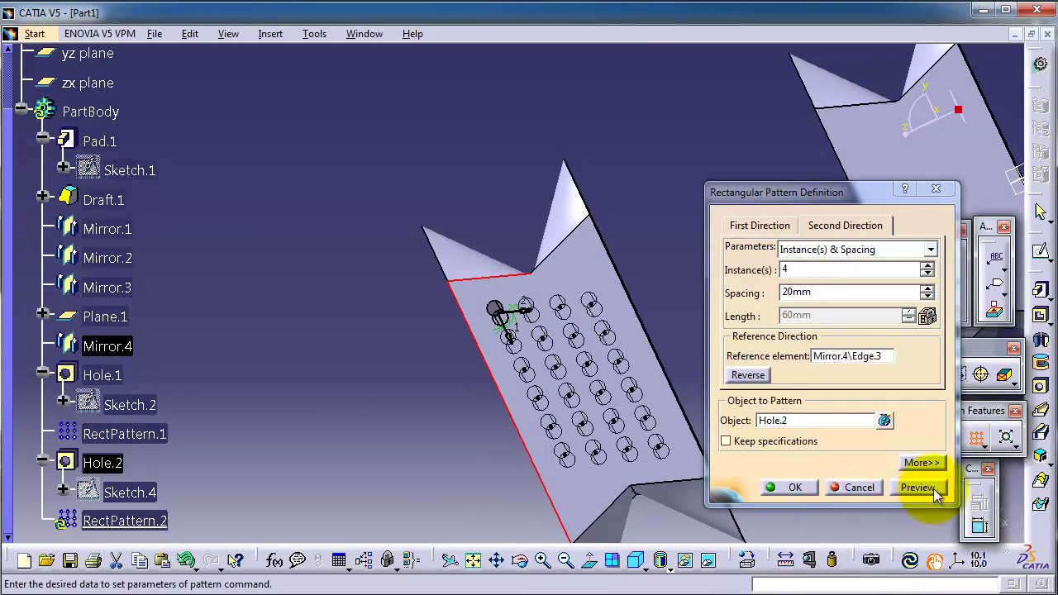
left_click(788, 487)
middle_click_drag(720, 412, 524, 341)
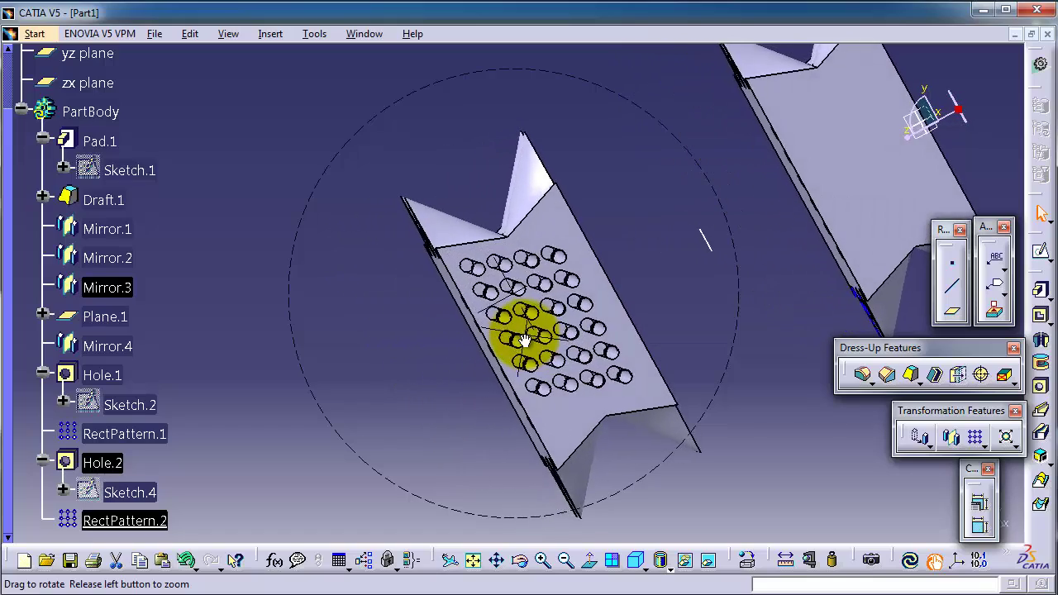